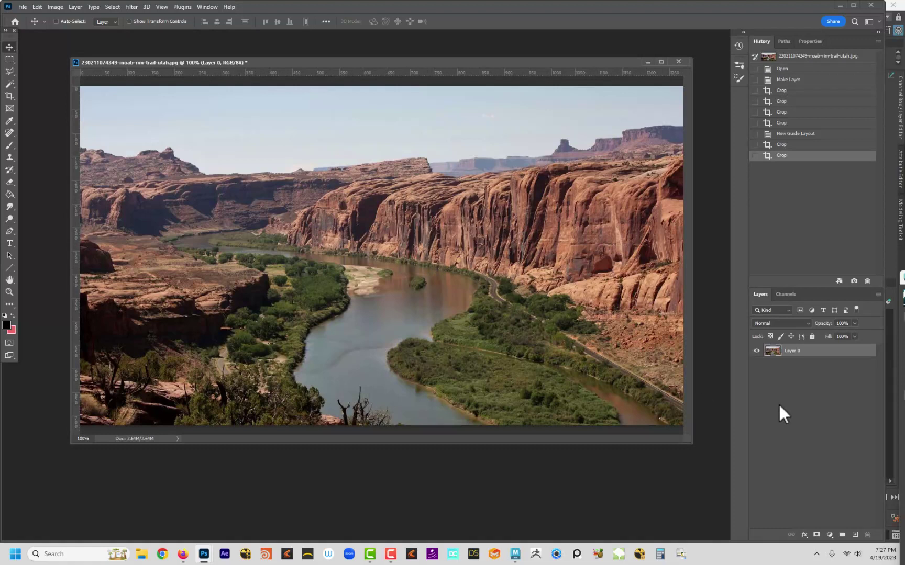
{"action": "key", "text": "ctrl+t"}
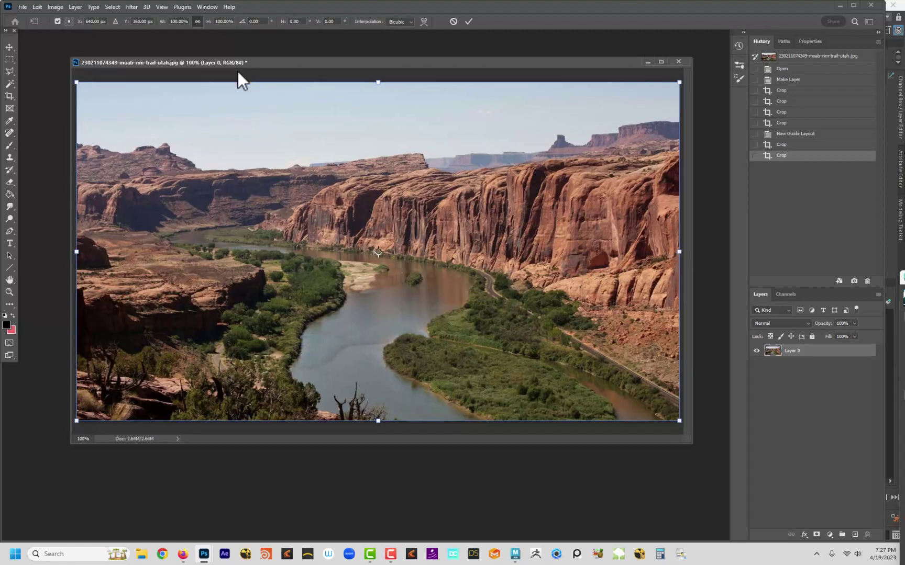
{"action": "left_click_drag", "start_coordinate": [238, 71], "coordinate": [245, 257]}
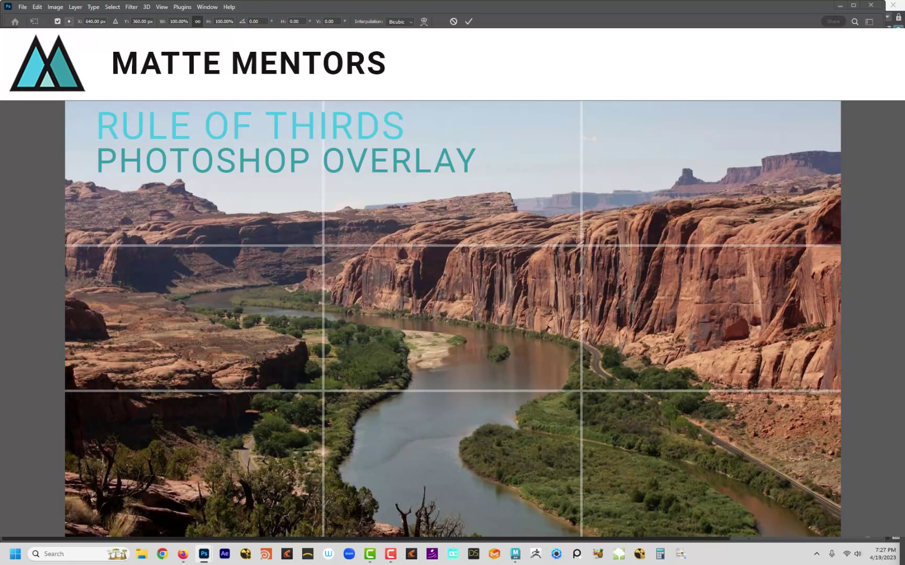
{"action": "key", "text": "Return"}
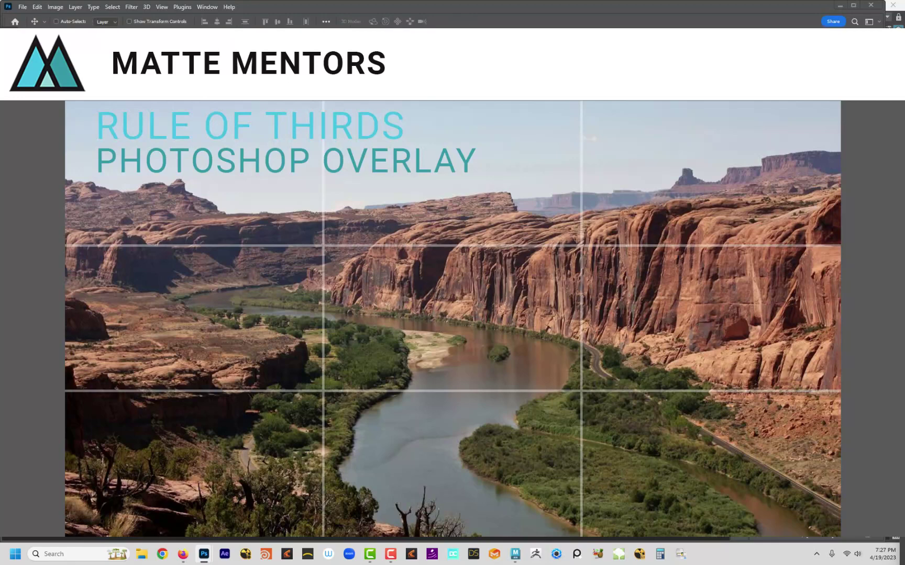
In the Guides, Grid & Slices preferences, set a gridline every 100 percent with 3 subdivisions.
{"action": "left_click", "coordinate": [37, 7]}
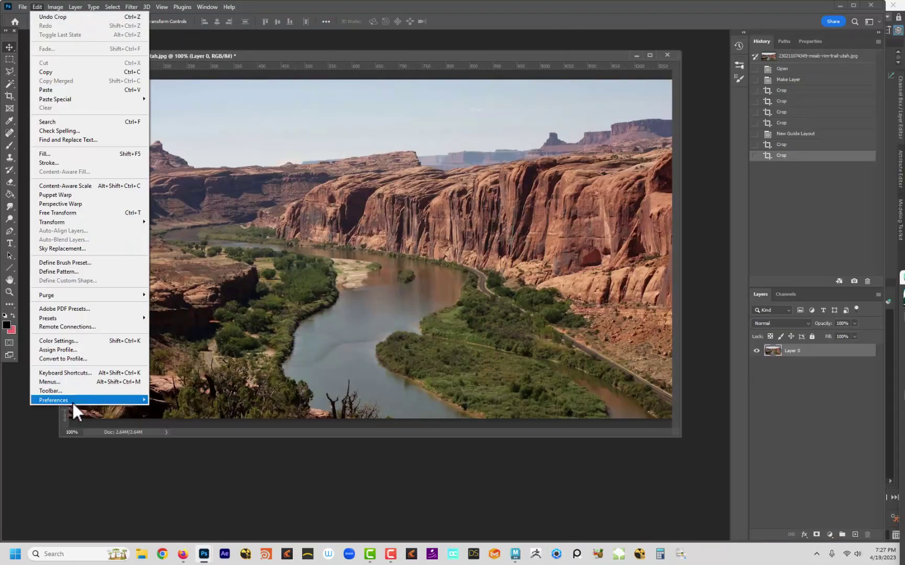
{"action": "mouse_move", "coordinate": [98, 400]}
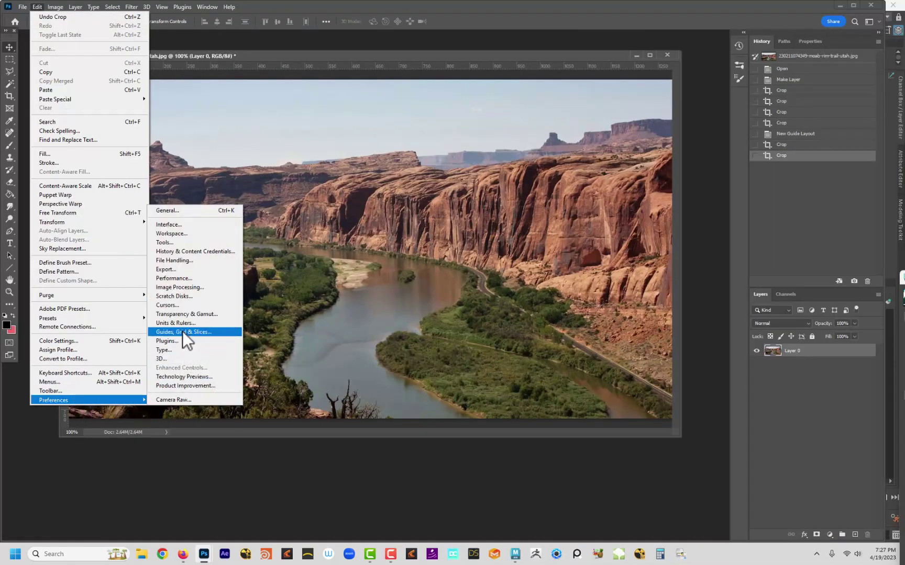
{"action": "left_click", "coordinate": [196, 333]}
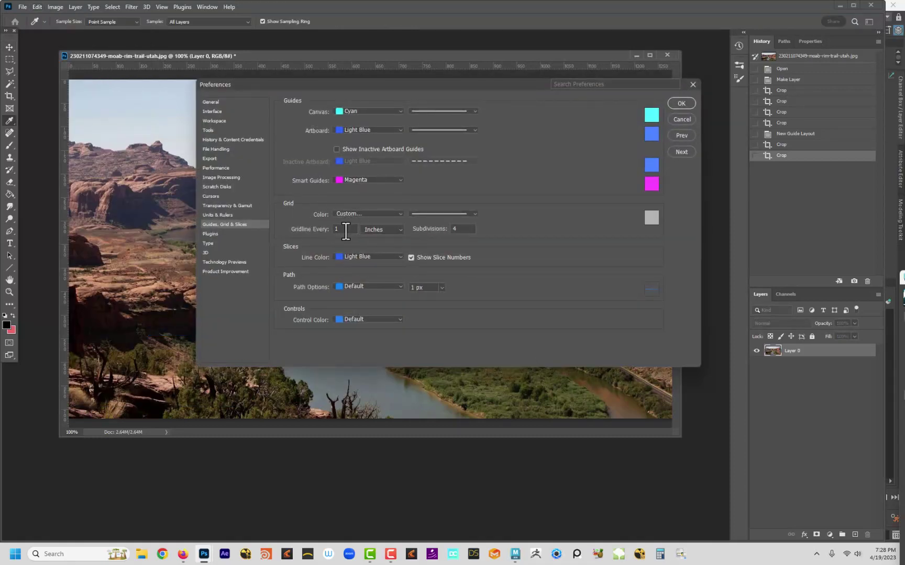
{"action": "type", "text": "00"}
{"action": "left_click", "coordinate": [366, 229]}
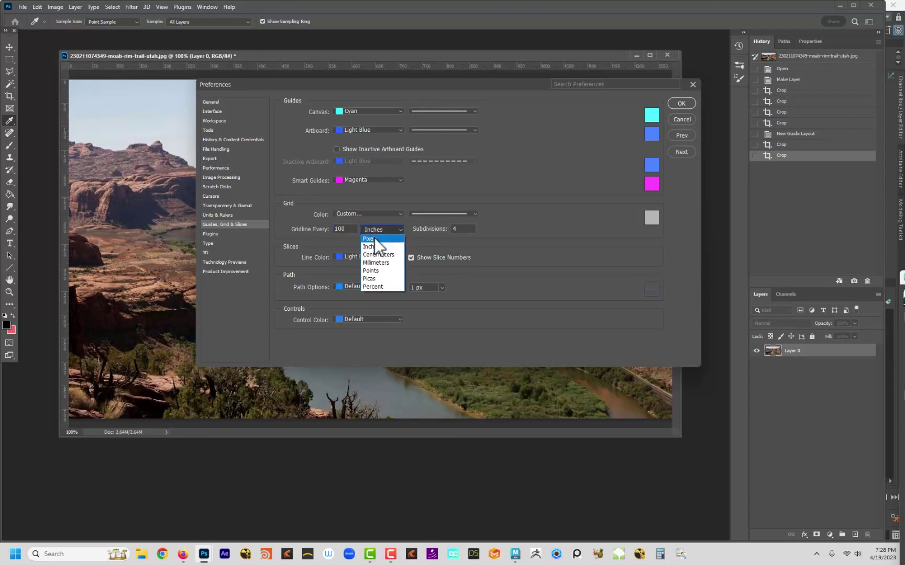
{"action": "left_click", "coordinate": [382, 287]}
{"action": "double_click", "coordinate": [452, 229]}
{"action": "type", "text": "3"}
{"action": "left_click", "coordinate": [680, 103]}
{"action": "key", "text": "v"}
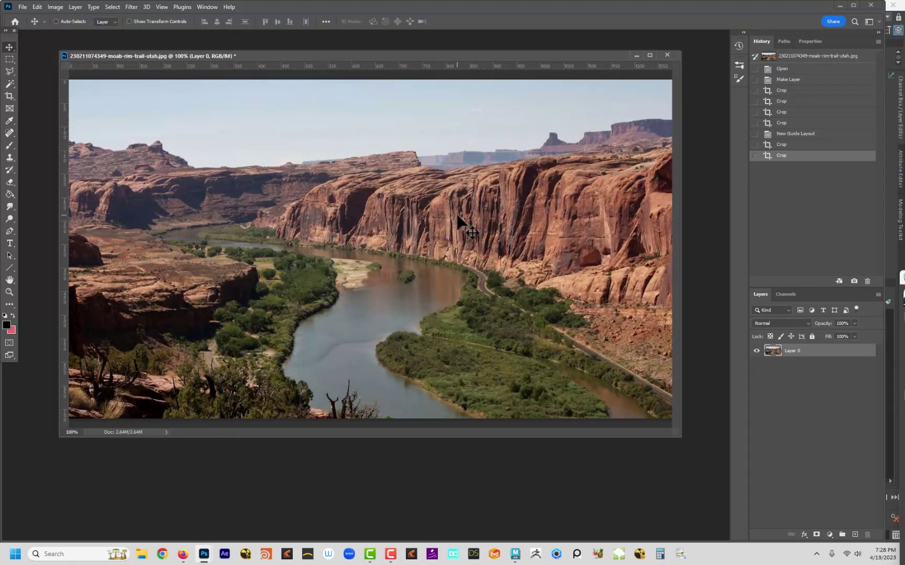
Show the grid over the canyon image and toggle it off and on again.
{"action": "key", "text": "ctrl"}
{"action": "key", "text": "ctrl+apostrophe"}
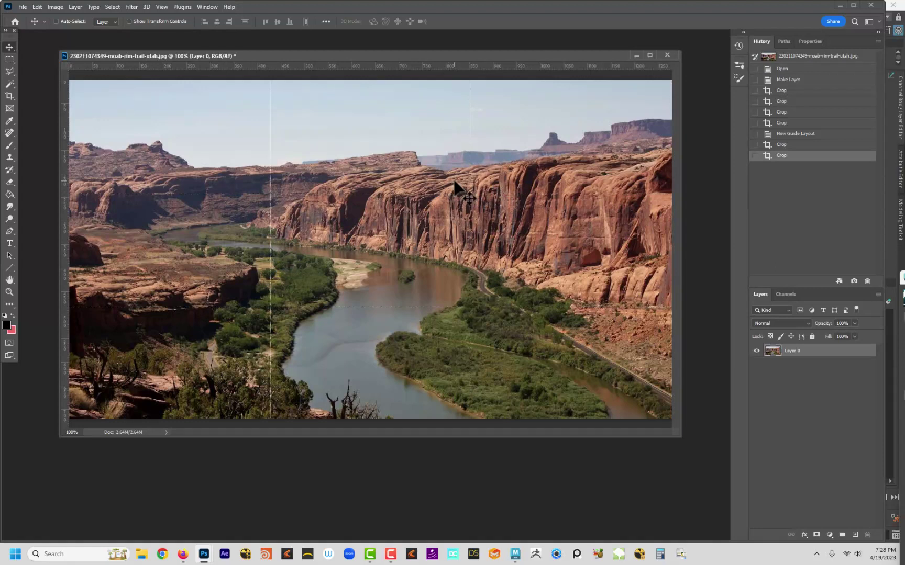
{"action": "left_click_drag", "start_coordinate": [446, 53], "coordinate": [452, 66]}
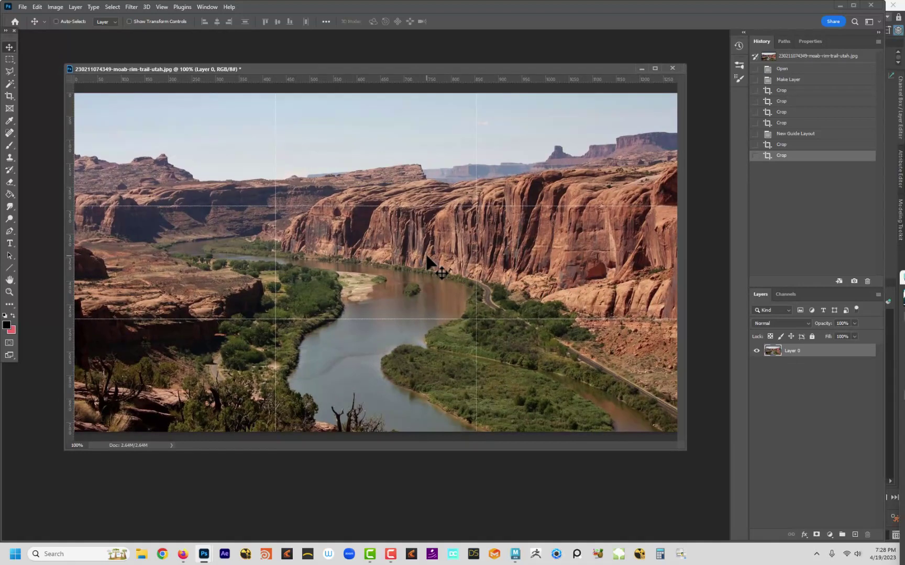
{"action": "key", "text": "ctrl+semicolon"}
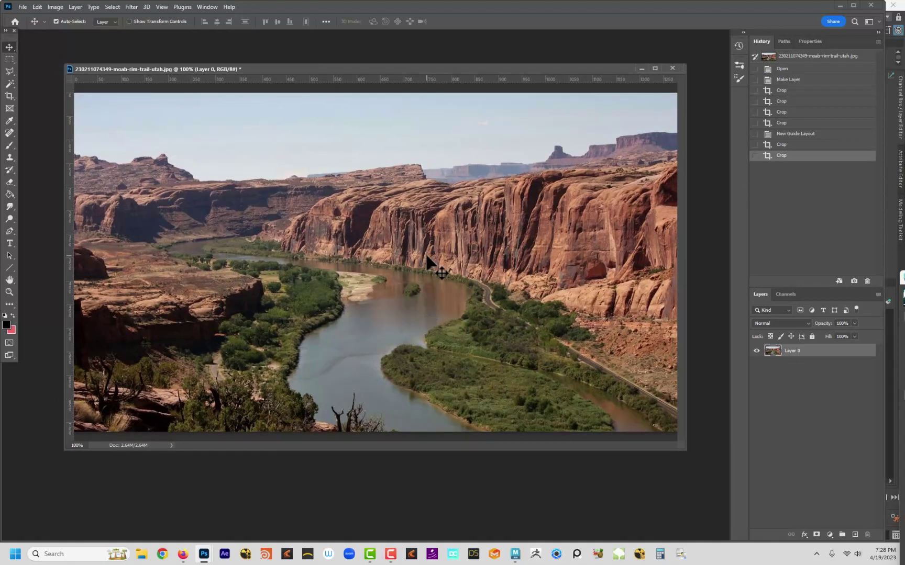
{"action": "key", "text": "ctrl+semicolon"}
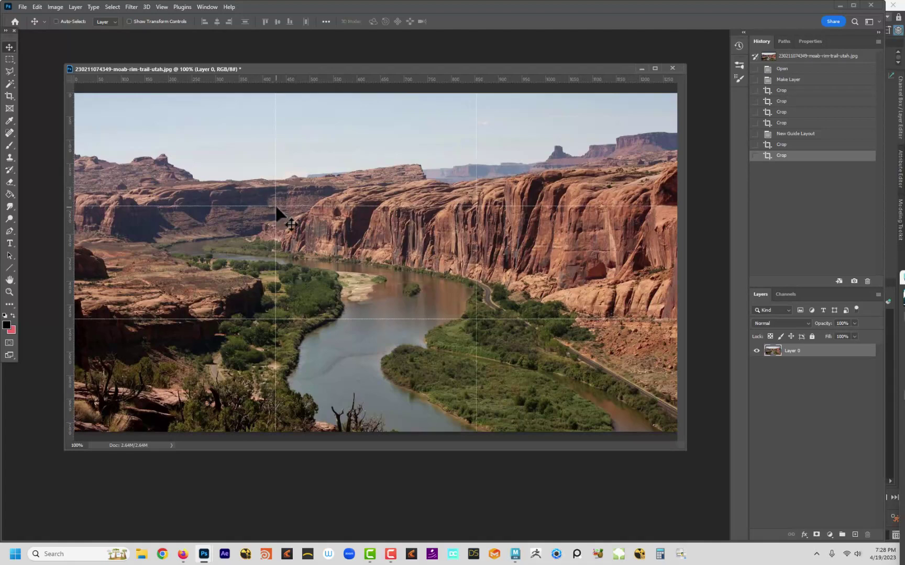
Set the grid color to Light Red with a solid line style in the Guides, Grid & Slices preferences.
{"action": "left_click", "coordinate": [37, 7]}
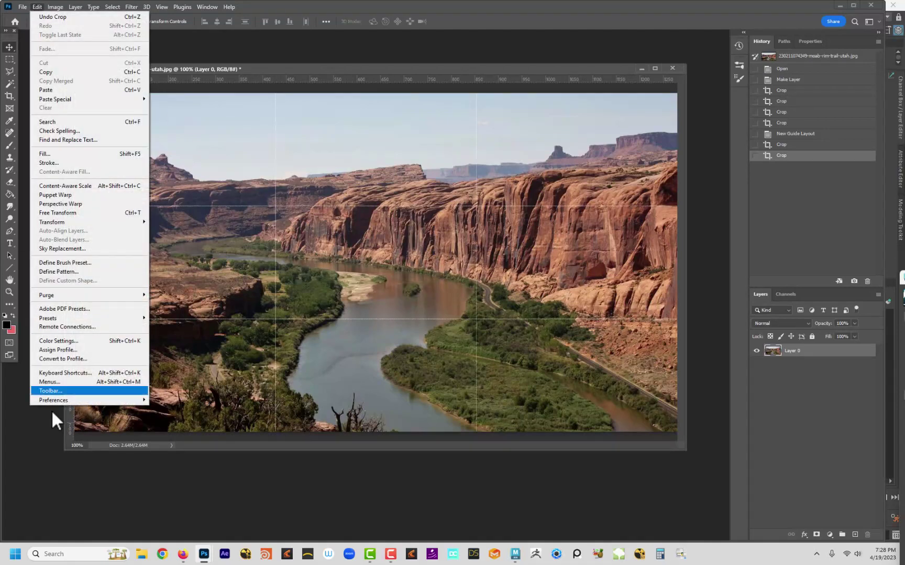
{"action": "mouse_move", "coordinate": [75, 401]}
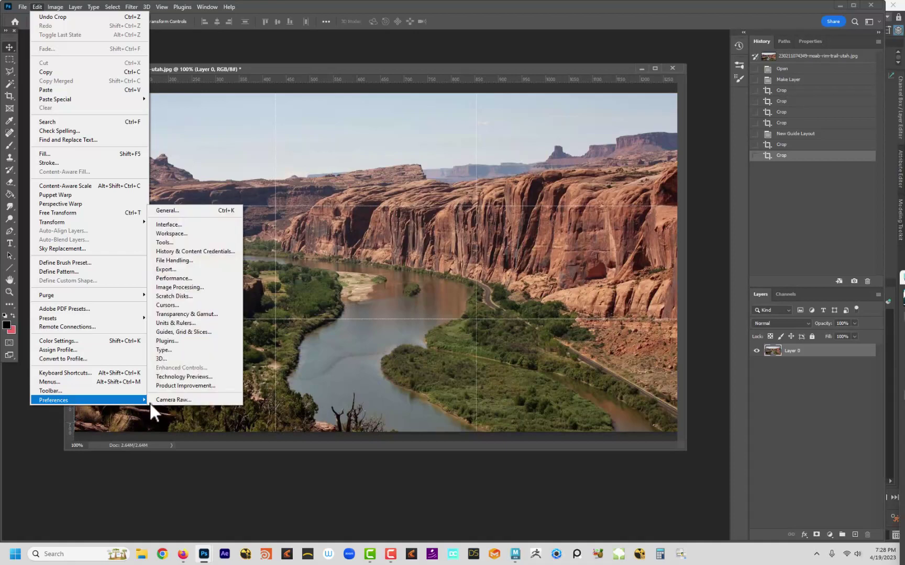
{"action": "left_click", "coordinate": [182, 332]}
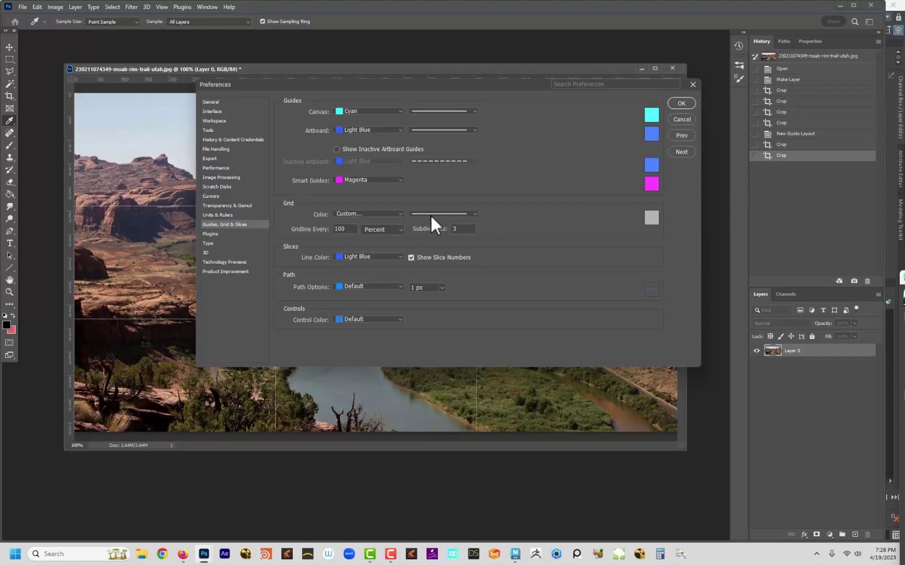
{"action": "left_click", "coordinate": [445, 214]}
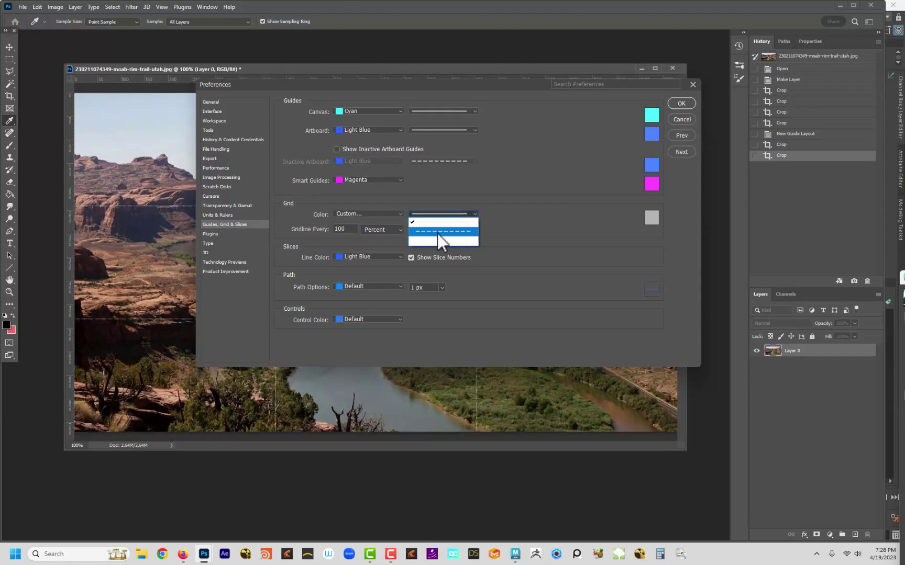
{"action": "left_click", "coordinate": [438, 223]}
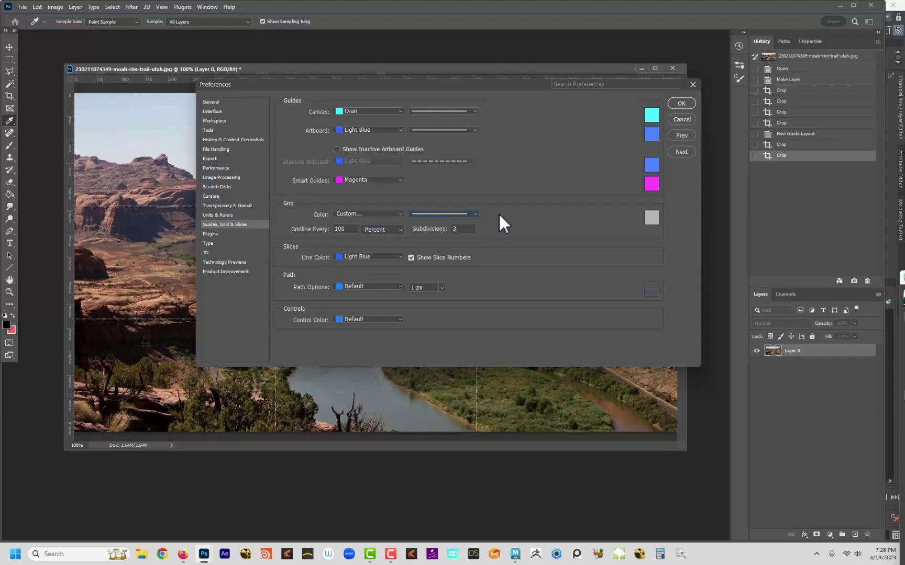
{"action": "left_click", "coordinate": [372, 214]}
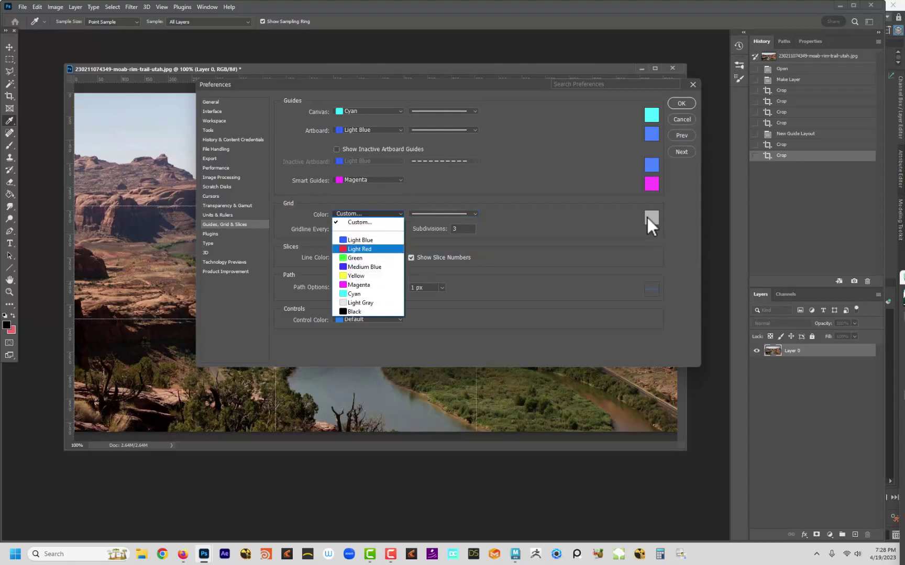
{"action": "left_click", "coordinate": [365, 248]}
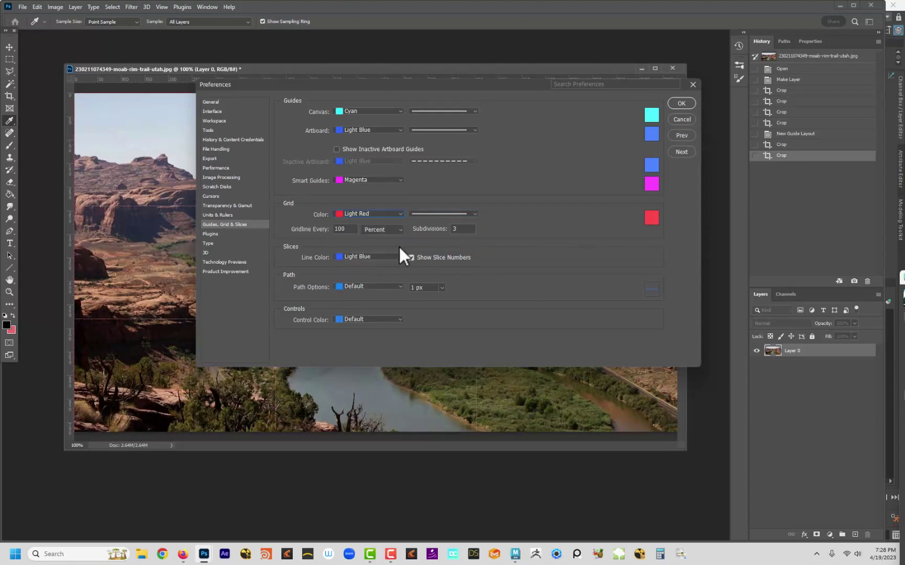
{"action": "left_click", "coordinate": [681, 104]}
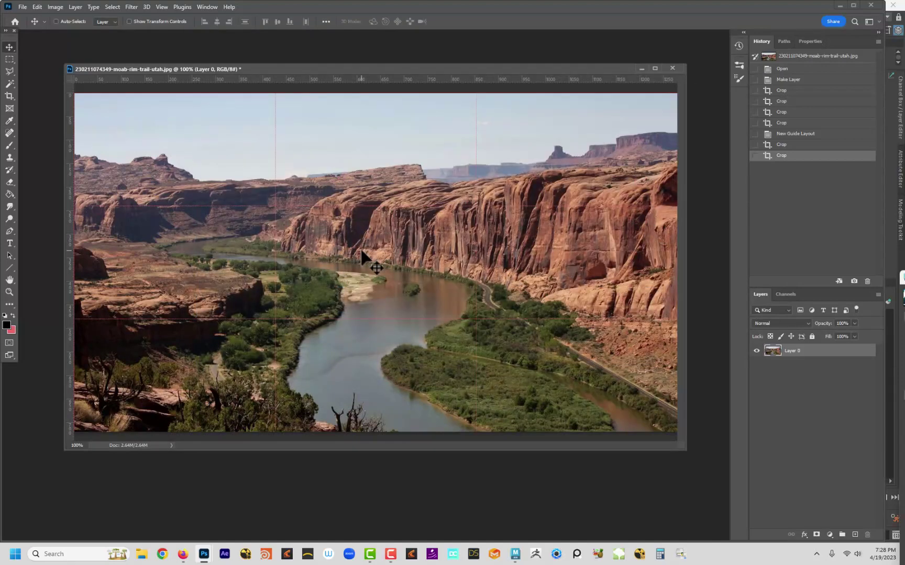
Reopen the Guides, Grid & Slices preferences and try Green as the grid color, moving the dialog aside to preview it.
{"action": "left_click", "coordinate": [38, 6]}
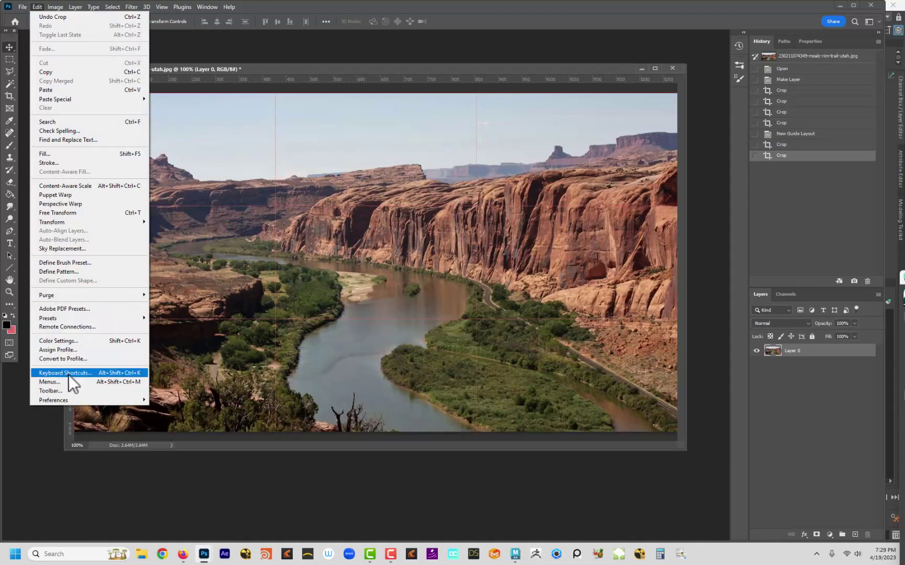
{"action": "mouse_move", "coordinate": [103, 399]}
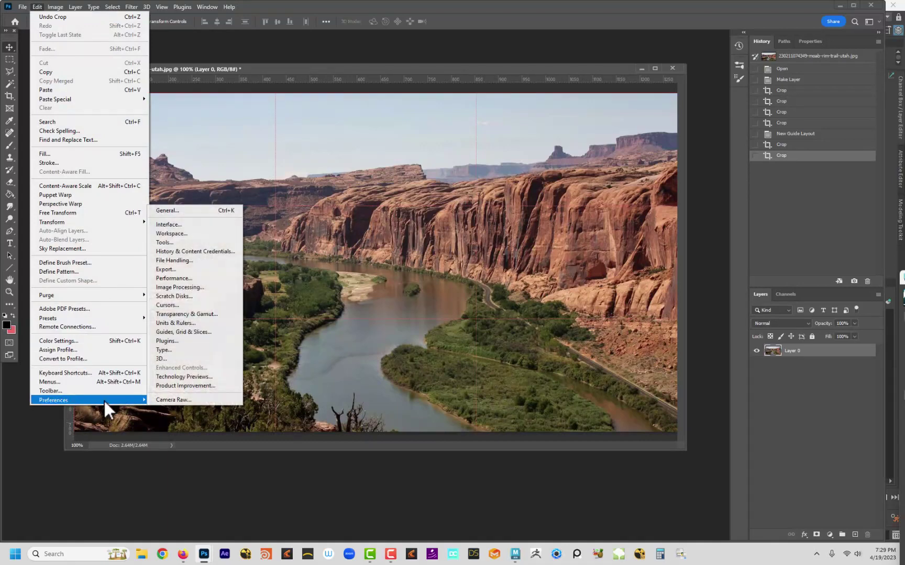
{"action": "left_click", "coordinate": [188, 331]}
{"action": "left_click", "coordinate": [651, 217]}
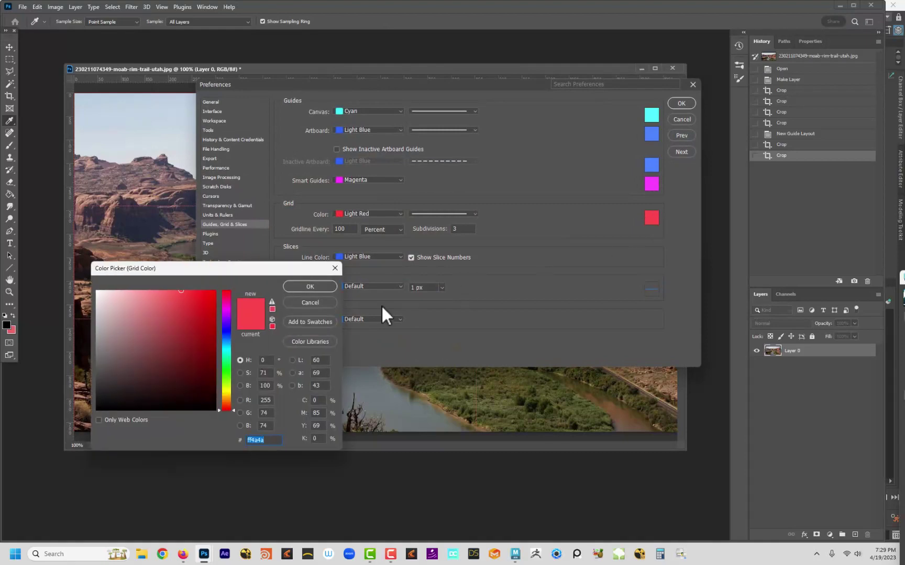
{"action": "left_click", "coordinate": [308, 304]}
{"action": "left_click", "coordinate": [359, 214]}
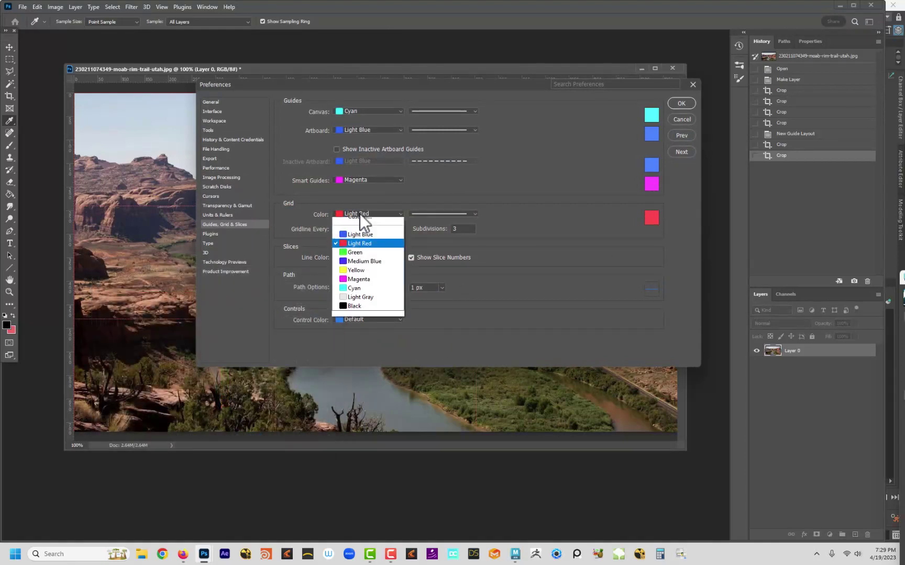
{"action": "left_click", "coordinate": [353, 258]}
{"action": "left_click_drag", "start_coordinate": [325, 83], "coordinate": [478, 197]}
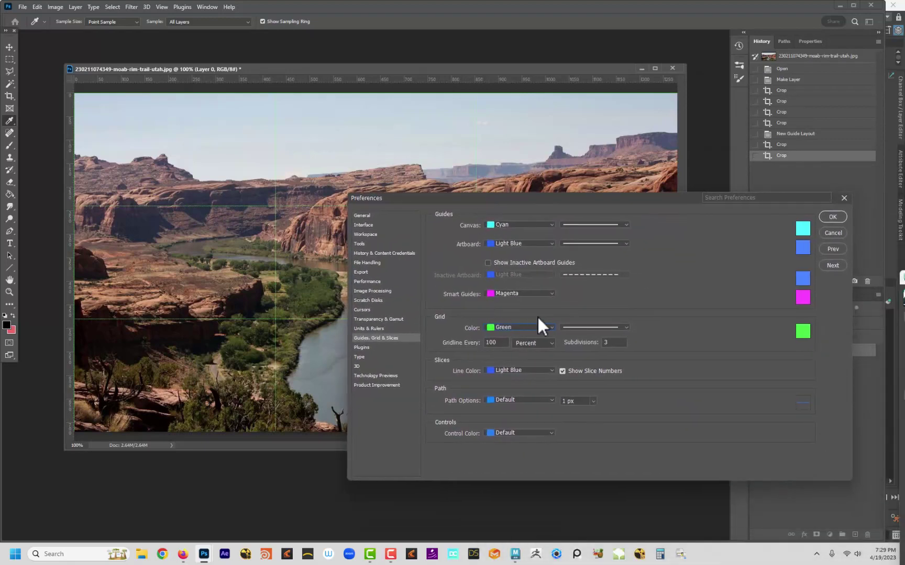
Set the grid color to Light Gray and apply the preferences.
{"action": "left_click", "coordinate": [548, 326]}
{"action": "left_click", "coordinate": [523, 416]}
{"action": "left_click", "coordinate": [831, 217]}
{"action": "key", "text": "v"}
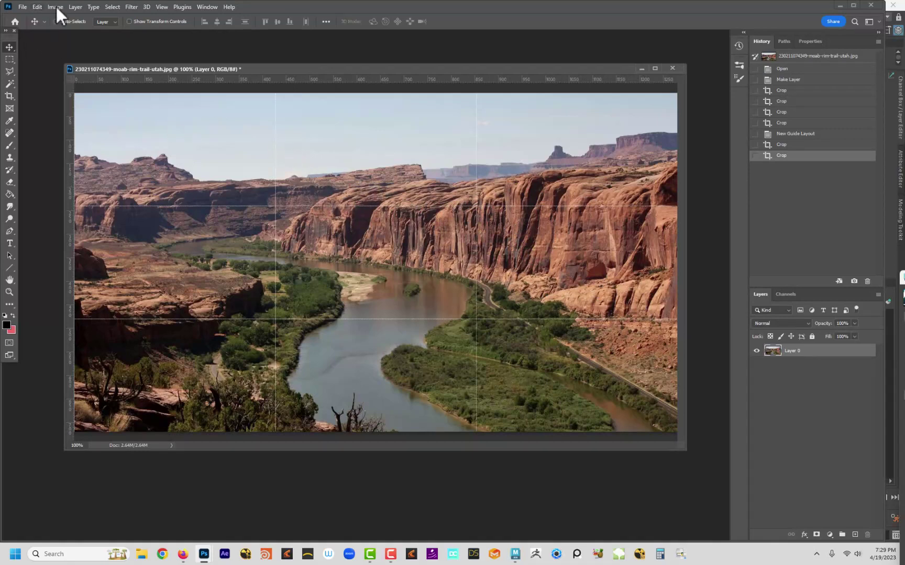
Review the grid's spacing, unit and subdivisions in the Guides, Grid & Slices preferences.
{"action": "left_click", "coordinate": [37, 6]}
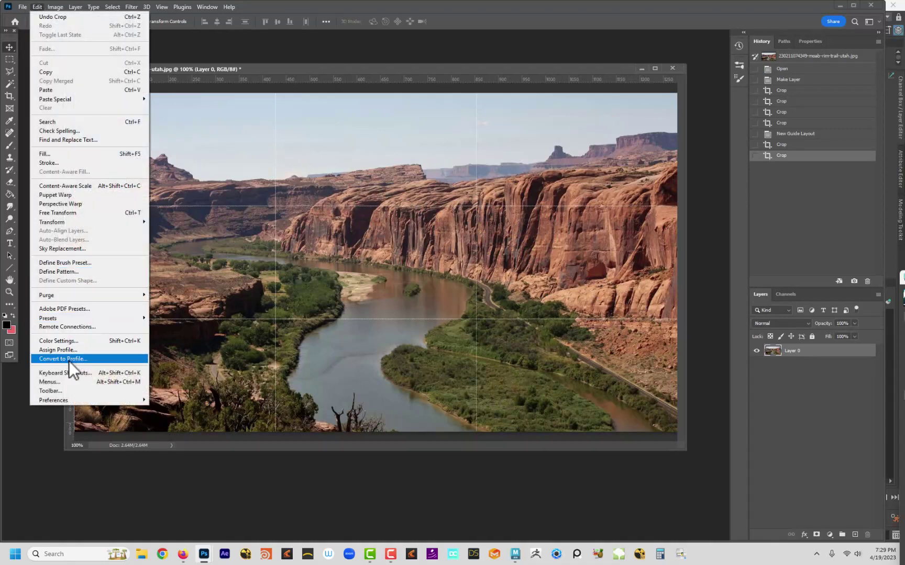
{"action": "mouse_move", "coordinate": [142, 401]}
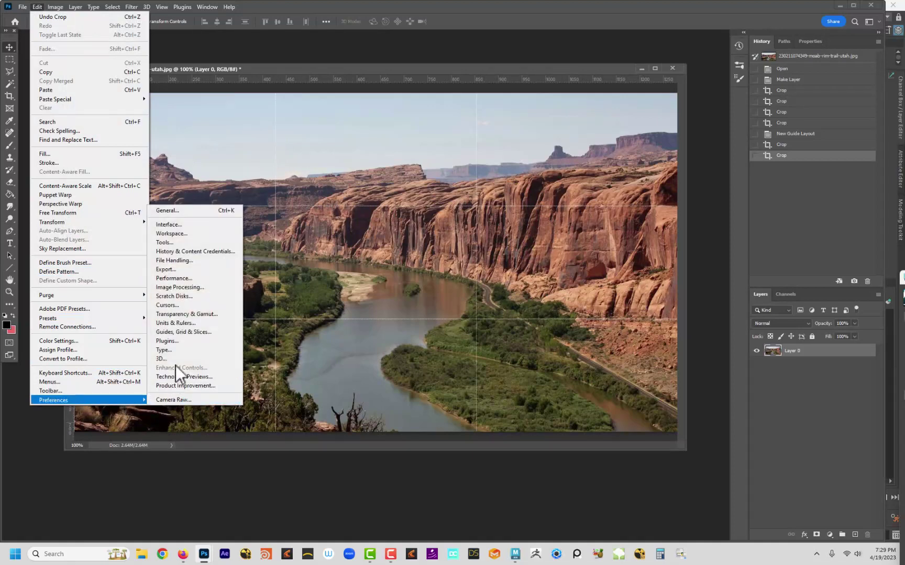
{"action": "left_click", "coordinate": [184, 332]}
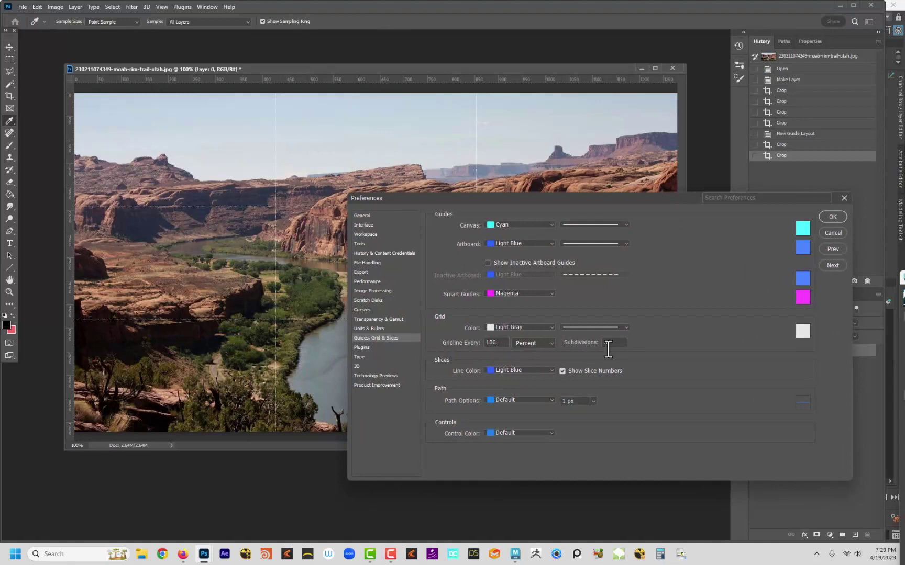
{"action": "left_click", "coordinate": [832, 217]}
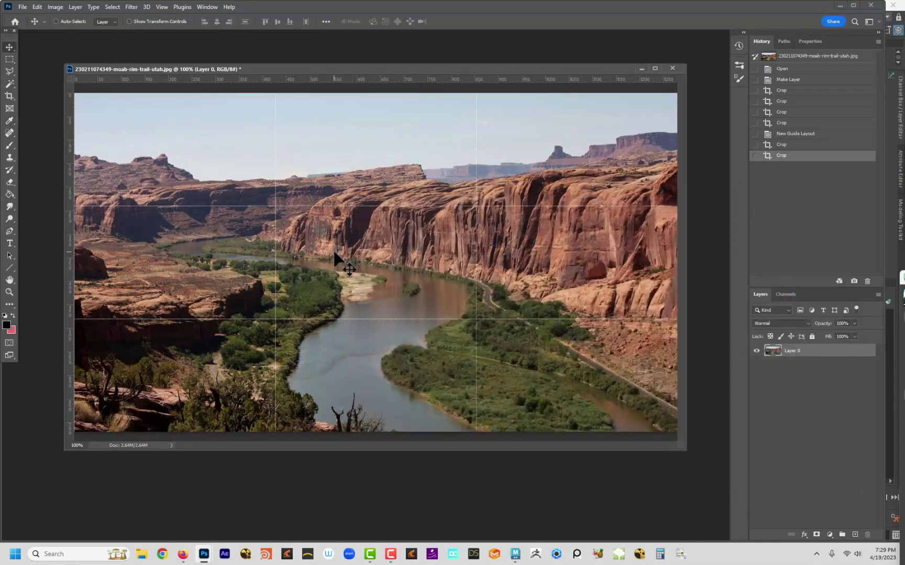
Hide the grid and display the Crop tool's Rule of Thirds overlay on the image.
{"action": "key", "text": "ctrl"}
{"action": "key", "text": "ctrl+semicolon"}
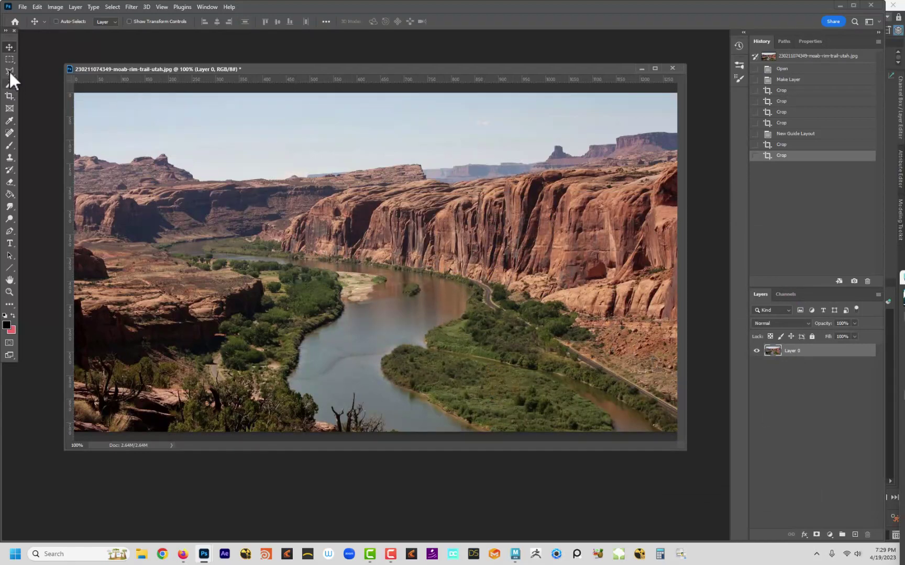
{"action": "left_click", "coordinate": [8, 96]}
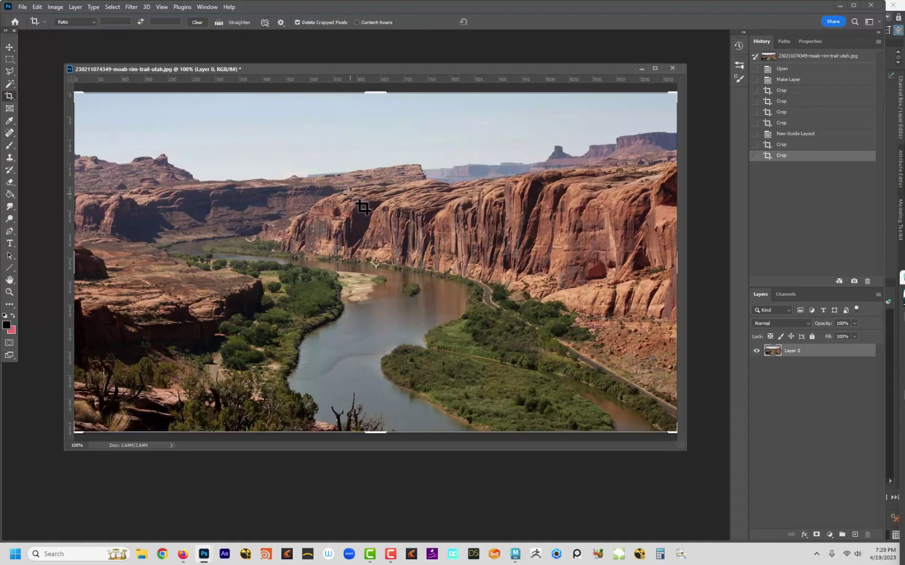
{"action": "left_click", "coordinate": [262, 23]}
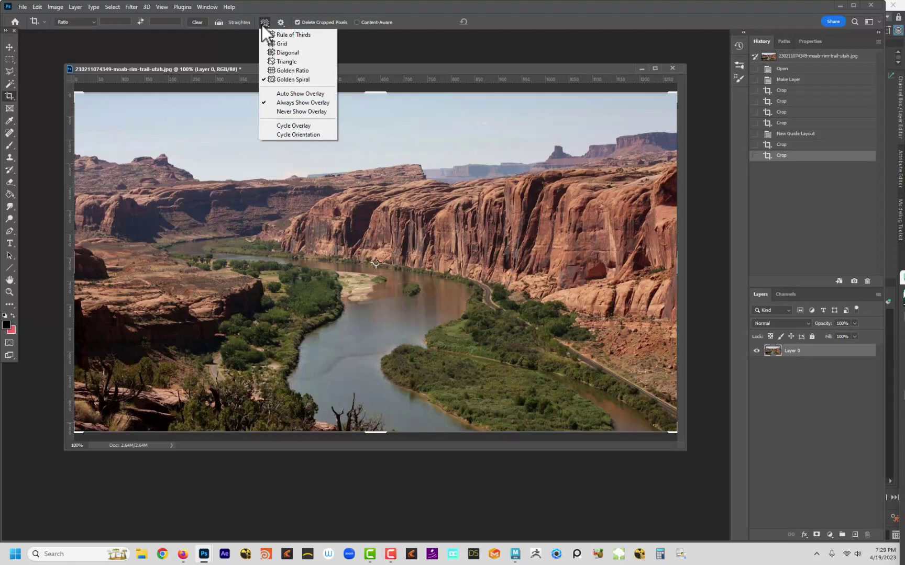
{"action": "left_click", "coordinate": [282, 34]}
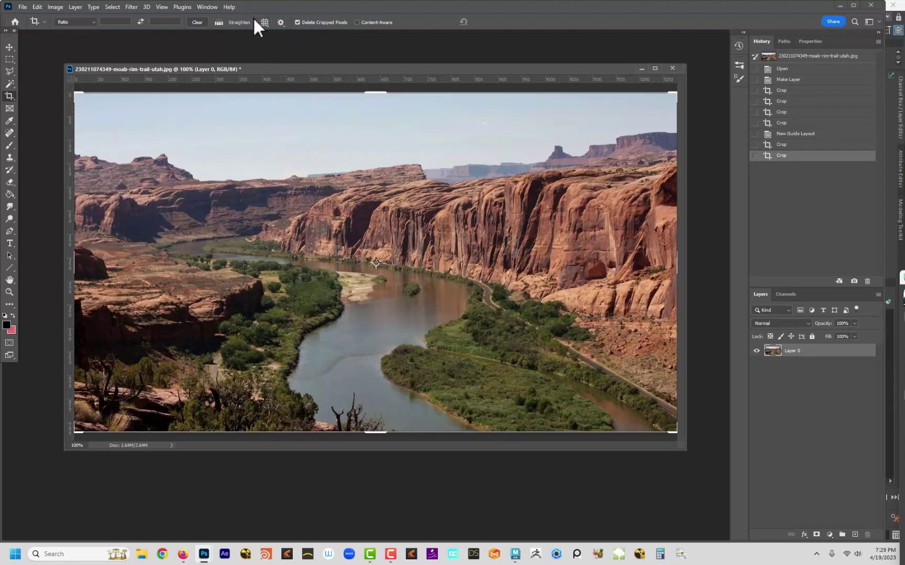
{"action": "left_click", "coordinate": [278, 113]}
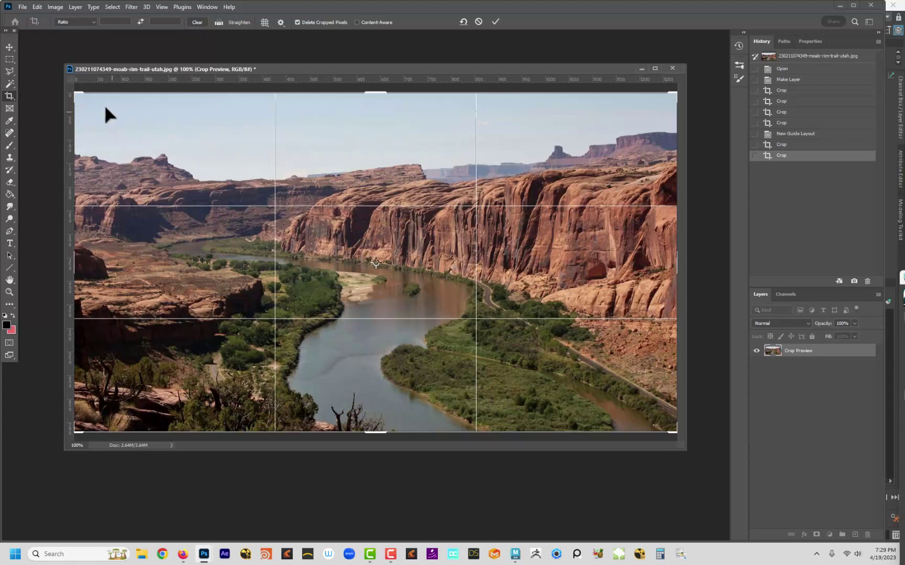
Try a shallower crop box over the lower part of the photo and undo the resulting crop.
{"action": "left_click_drag", "start_coordinate": [79, 97], "coordinate": [172, 152]}
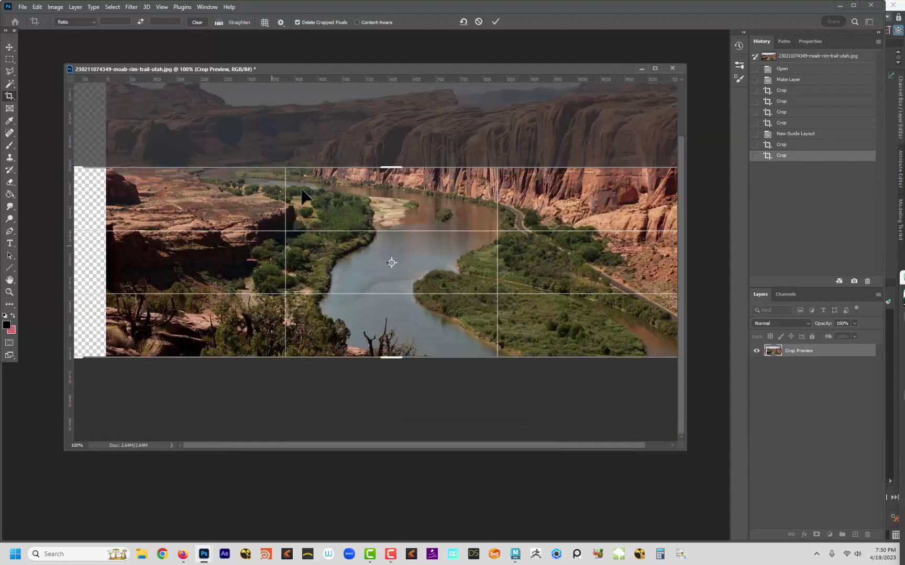
{"action": "right_click", "coordinate": [166, 126]}
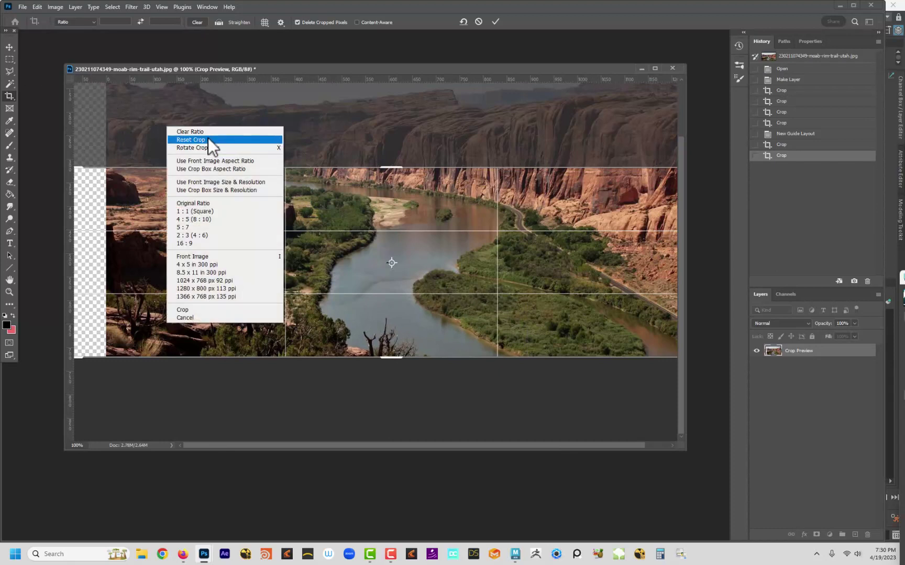
{"action": "left_click", "coordinate": [12, 45]}
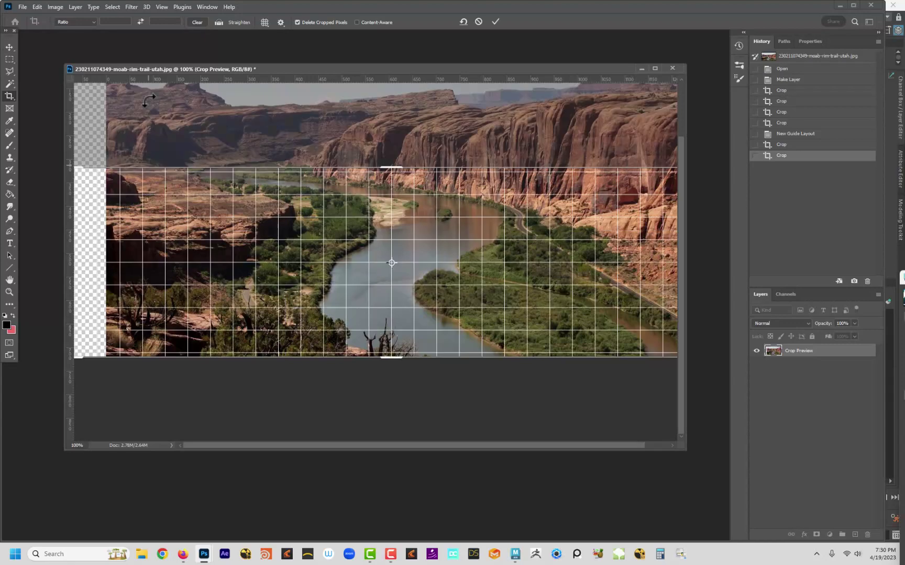
{"action": "left_click", "coordinate": [6, 46]}
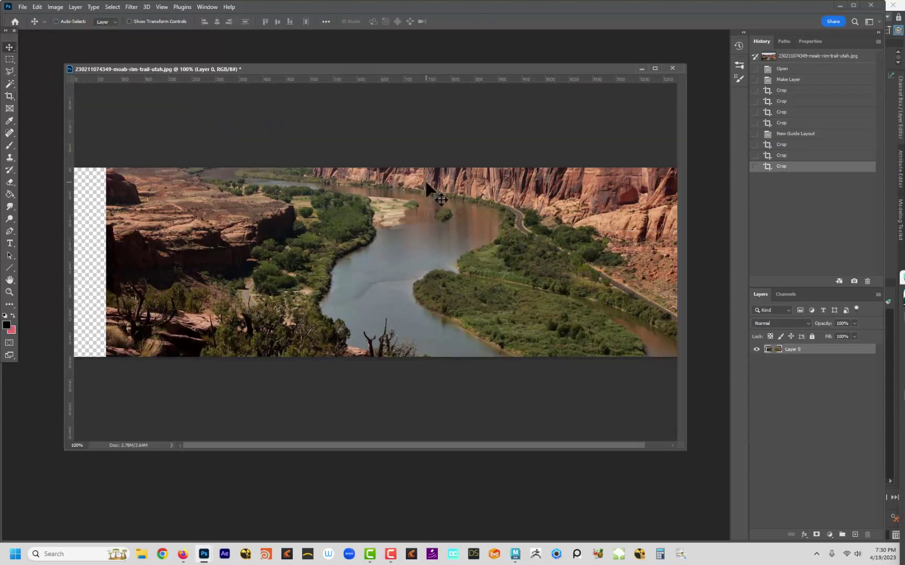
{"action": "key", "text": "ctrl+z"}
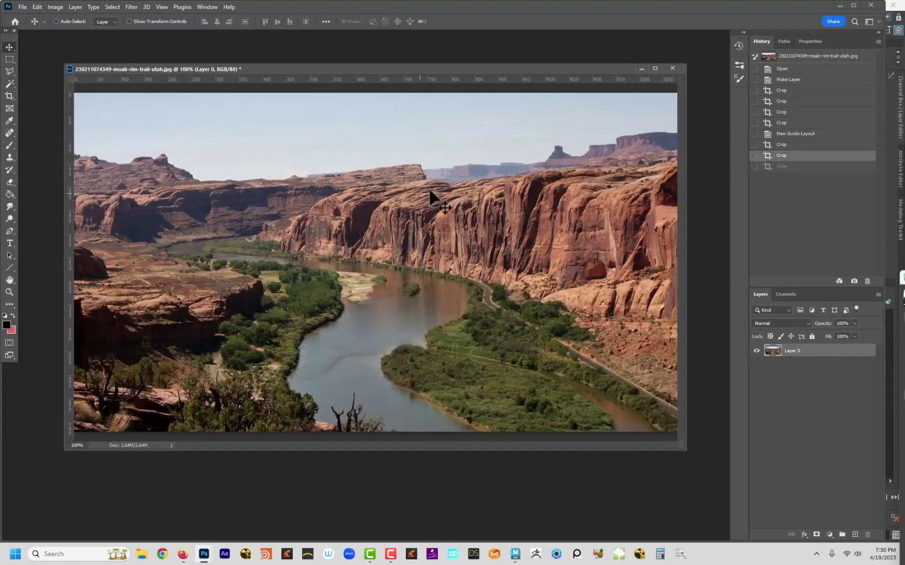
Reactivate the Crop tool and display the Rule of Thirds overlay across the full image.
{"action": "key", "text": "c"}
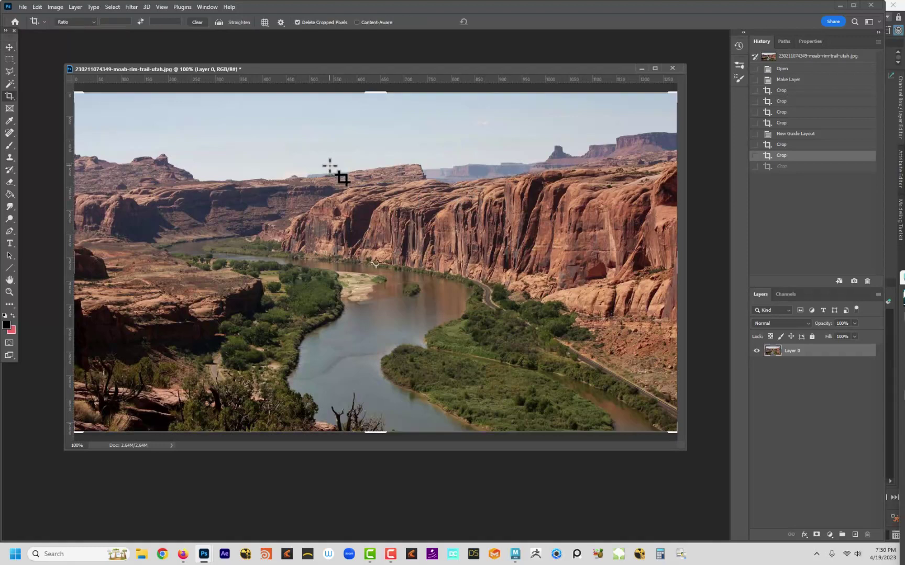
{"action": "left_click", "coordinate": [378, 200]}
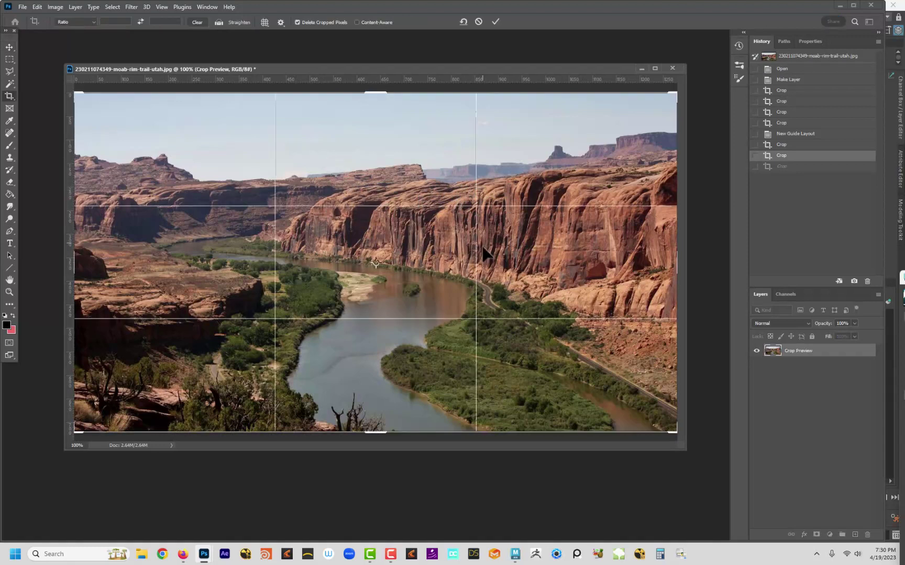
{"action": "left_click_drag", "start_coordinate": [70, 169], "coordinate": [477, 221]}
Preview the Grid and Diagonal crop overlays on the photo.
{"action": "left_click", "coordinate": [264, 22]}
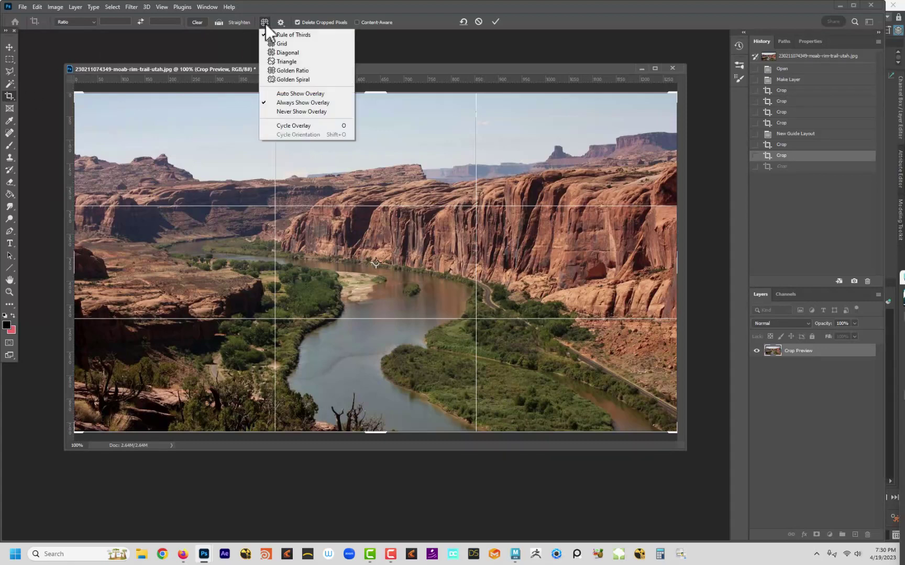
{"action": "left_click", "coordinate": [269, 43]}
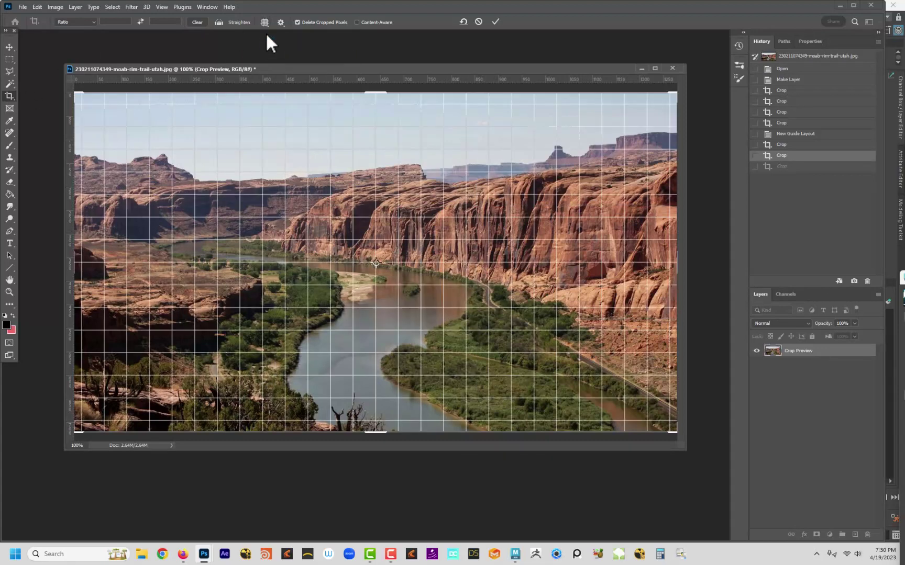
{"action": "left_click", "coordinate": [265, 23]}
{"action": "left_click", "coordinate": [272, 50]}
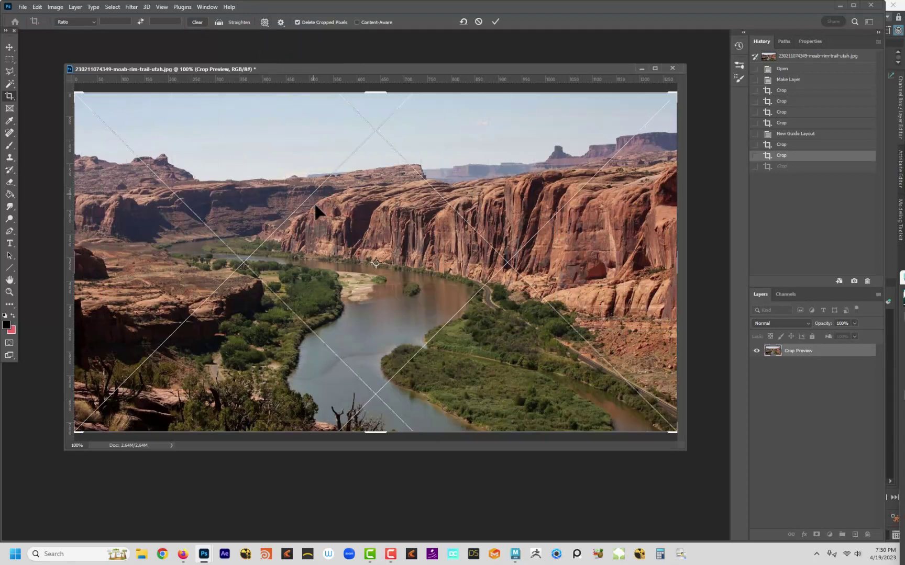
Preview the Triangle and Golden Ratio crop overlays on the photo.
{"action": "left_click", "coordinate": [265, 23]}
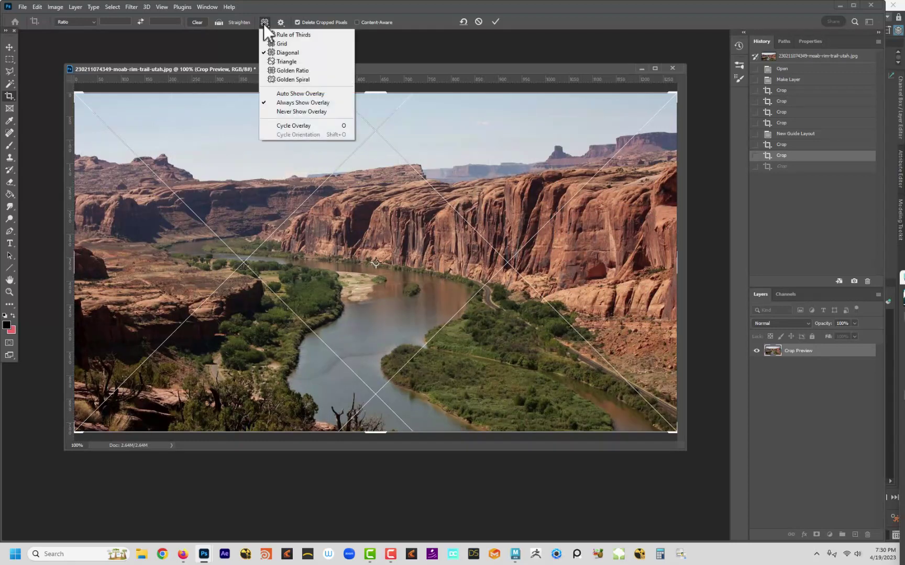
{"action": "left_click", "coordinate": [279, 62]}
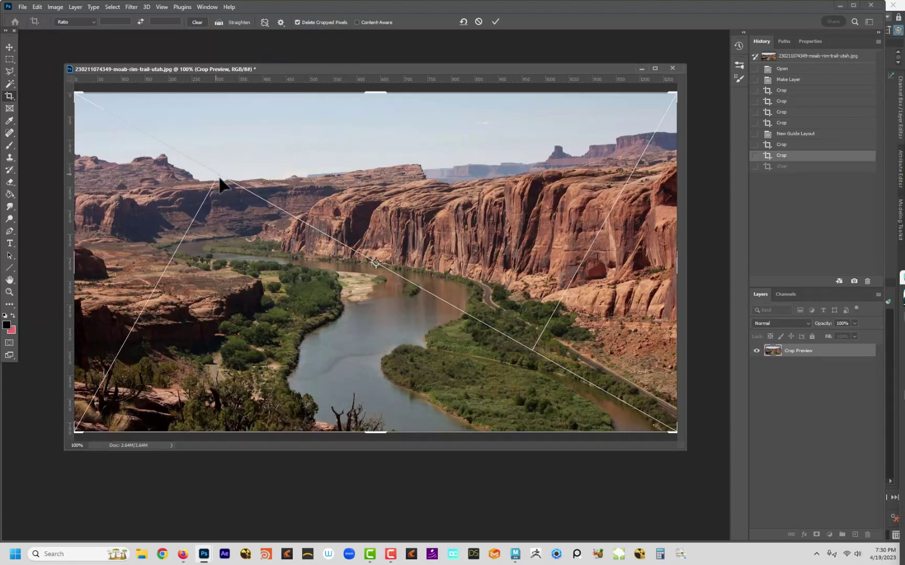
{"action": "left_click", "coordinate": [265, 21]}
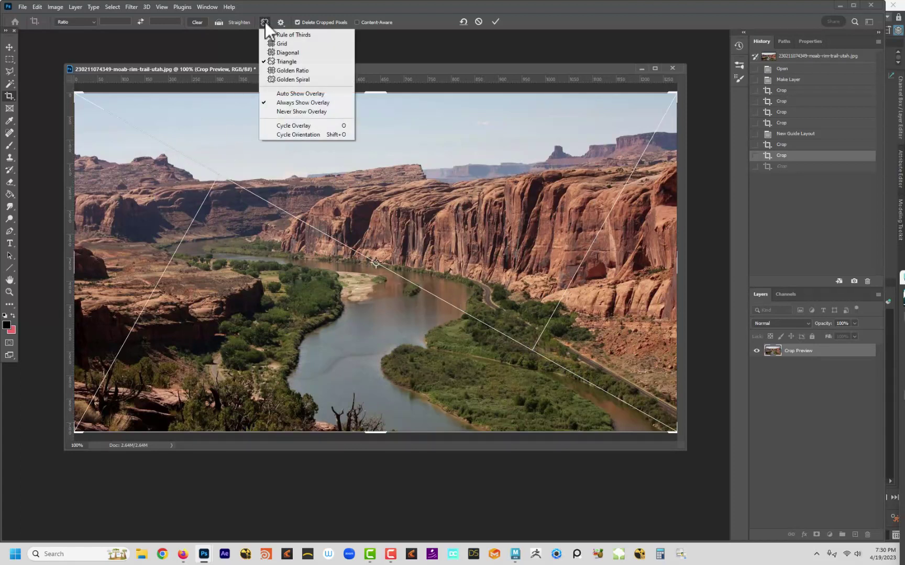
{"action": "left_click", "coordinate": [279, 68]}
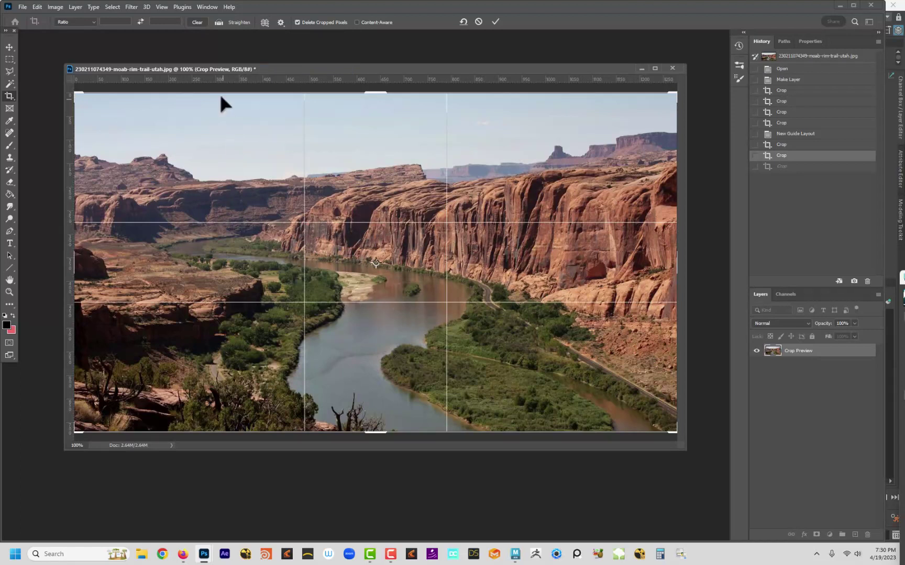
Switch the crop overlay to Golden Spiral and commit the crop at full image size.
{"action": "left_click", "coordinate": [266, 21]}
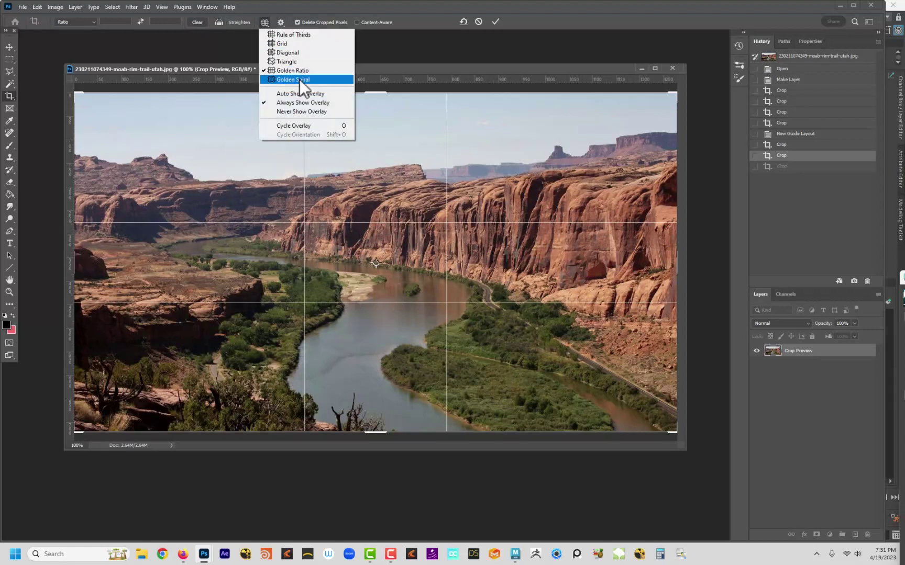
{"action": "left_click", "coordinate": [299, 79]}
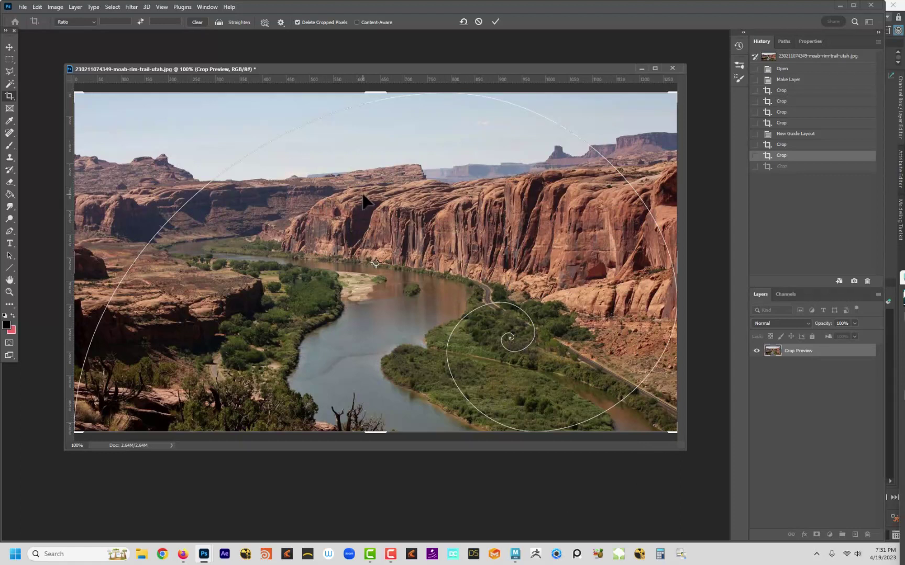
{"action": "key", "text": "Return"}
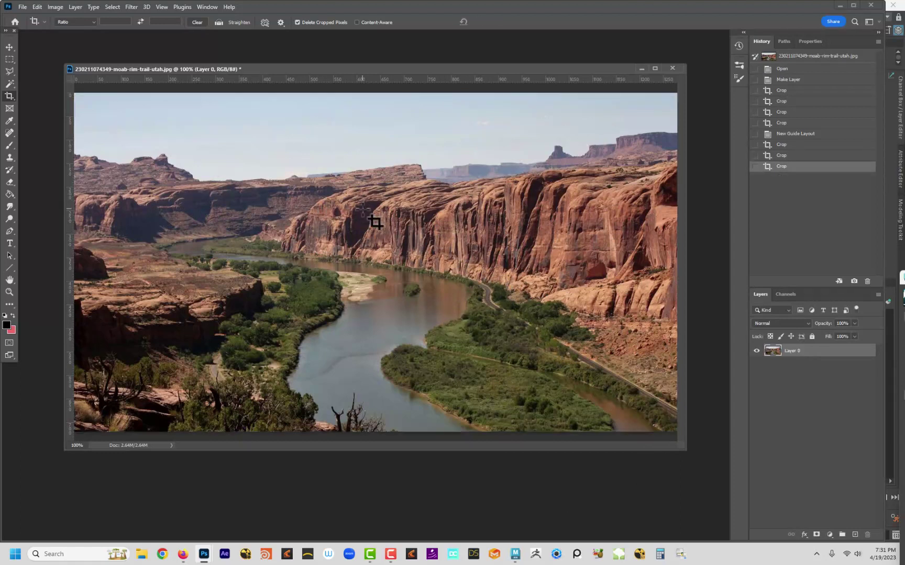
{"action": "left_click", "coordinate": [201, 6]}
{"action": "mouse_move", "coordinate": [181, 8]}
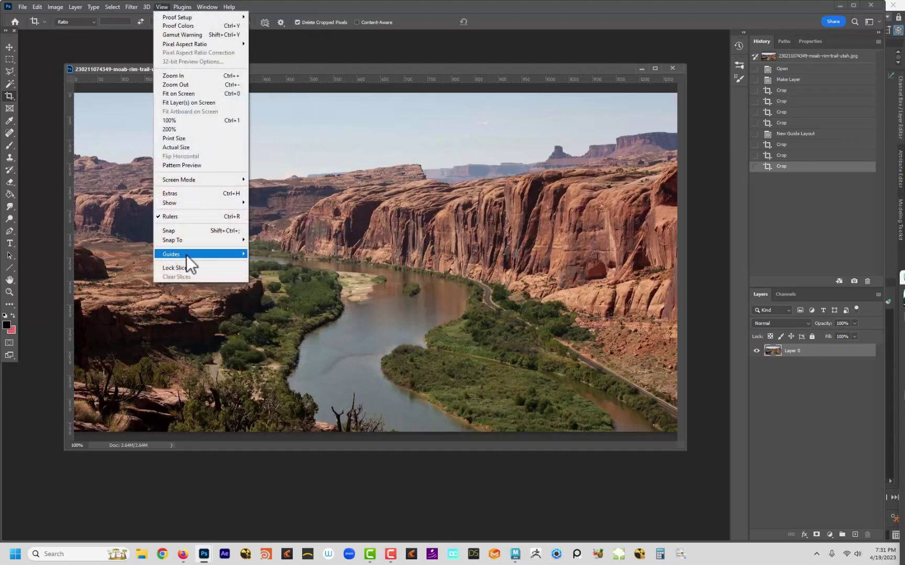
{"action": "mouse_move", "coordinate": [186, 254]}
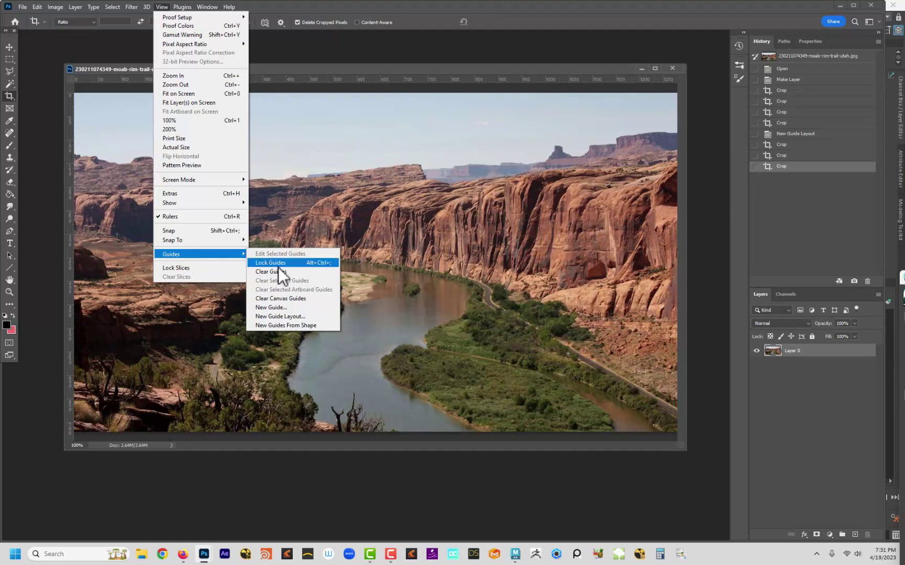
{"action": "left_click", "coordinate": [284, 316]}
{"action": "left_click_drag", "start_coordinate": [369, 295], "coordinate": [661, 130]}
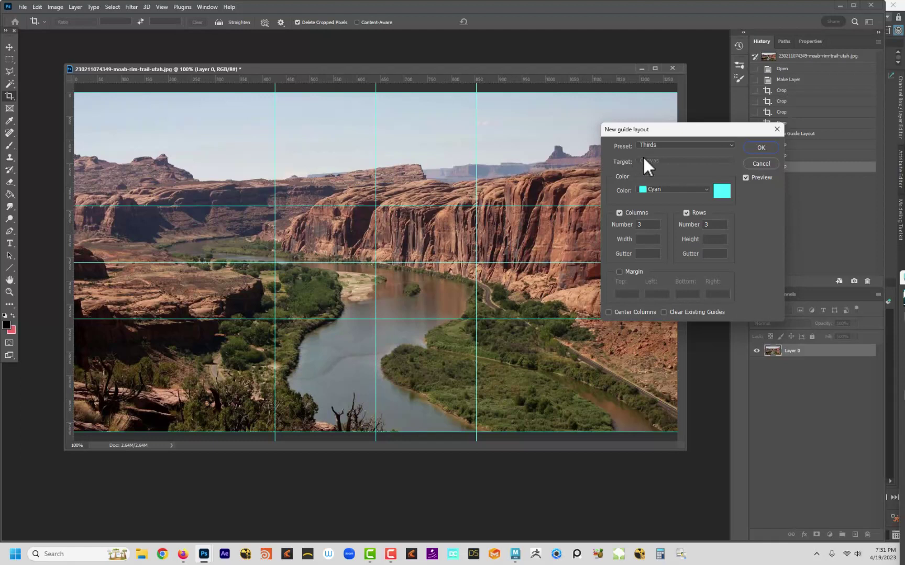
{"action": "left_click", "coordinate": [767, 163]}
Clear all existing guides and start a new guide layout from the 8 Column preset, keeping the dialog clear of the upper photo.
{"action": "left_click", "coordinate": [161, 7]}
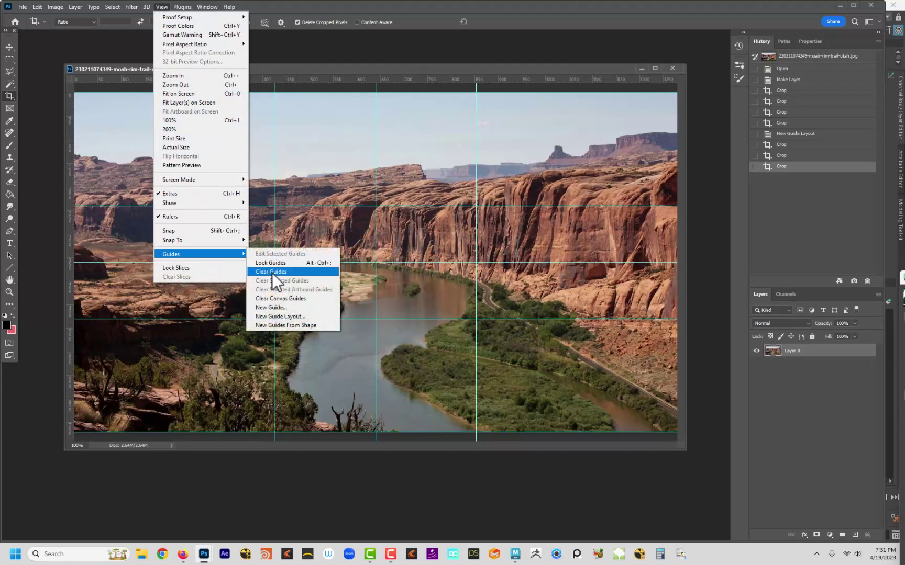
{"action": "left_click", "coordinate": [271, 272]}
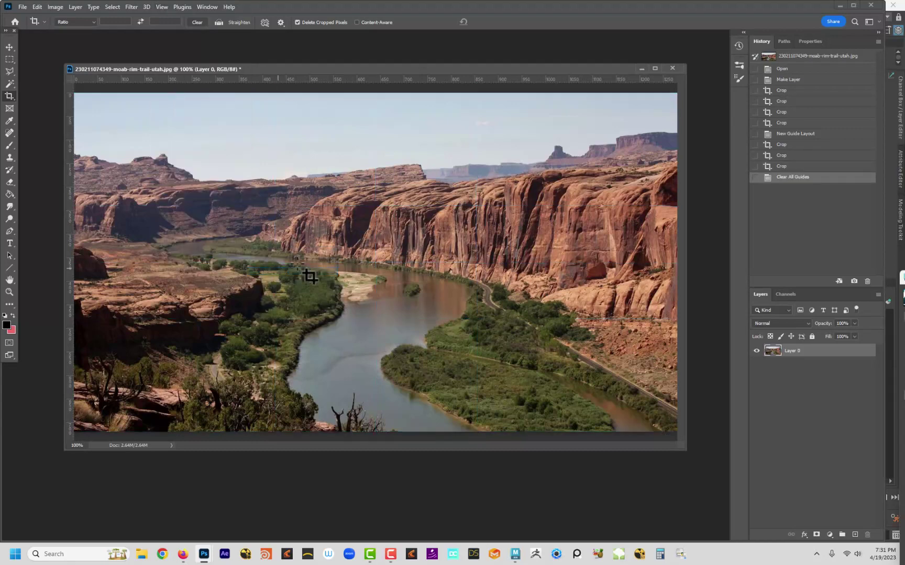
{"action": "left_click", "coordinate": [161, 7]}
{"action": "mouse_move", "coordinate": [214, 254]}
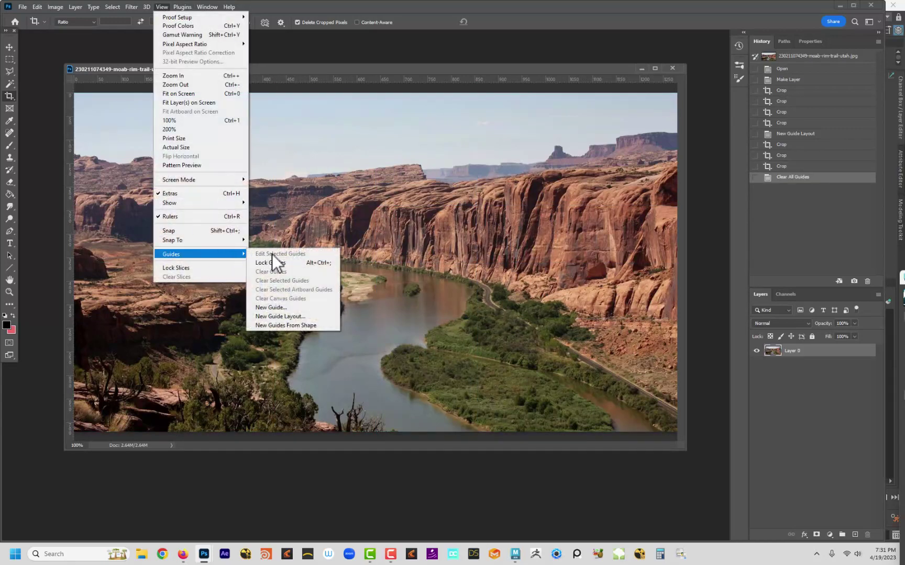
{"action": "left_click", "coordinate": [281, 316]}
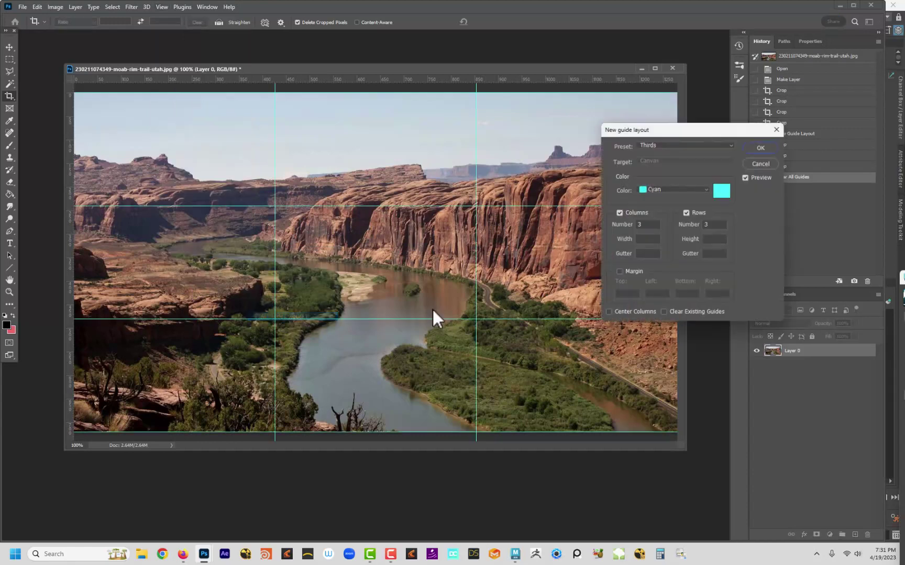
{"action": "left_click_drag", "start_coordinate": [675, 135], "coordinate": [625, 214]}
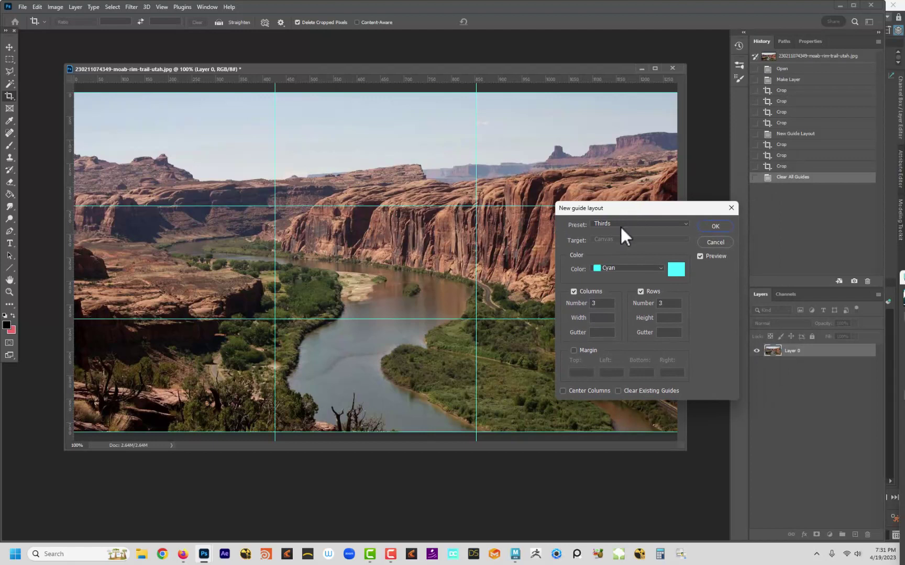
{"action": "left_click", "coordinate": [622, 222]}
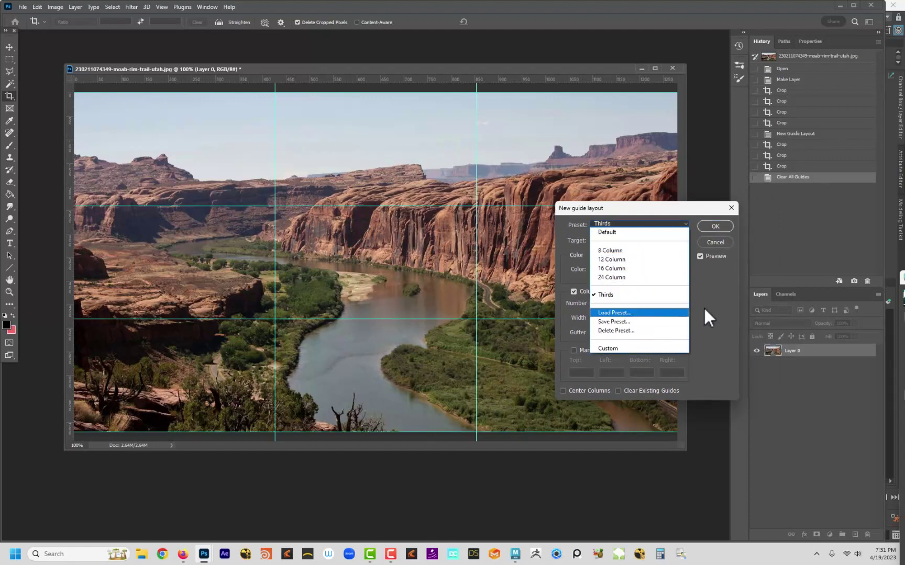
{"action": "left_click", "coordinate": [627, 251]}
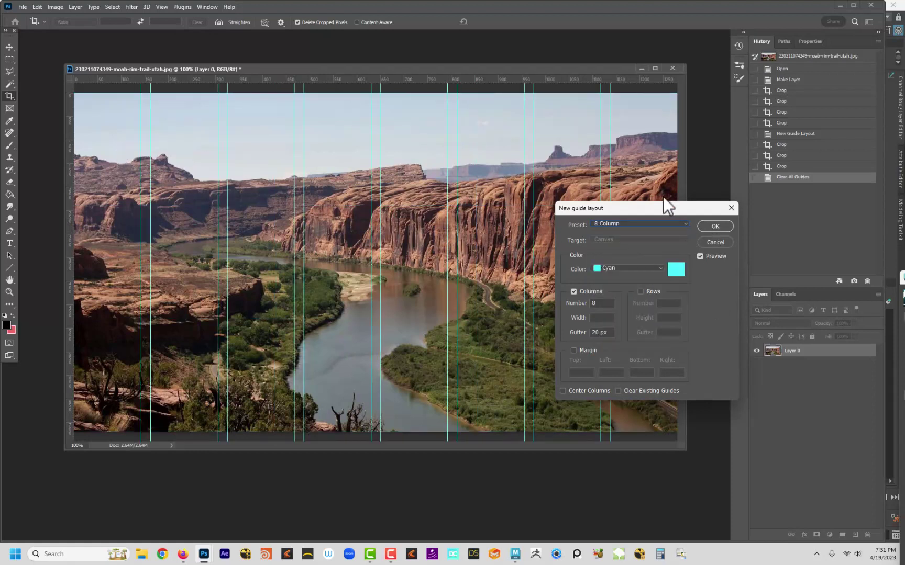
{"action": "left_click_drag", "start_coordinate": [658, 212], "coordinate": [676, 306]}
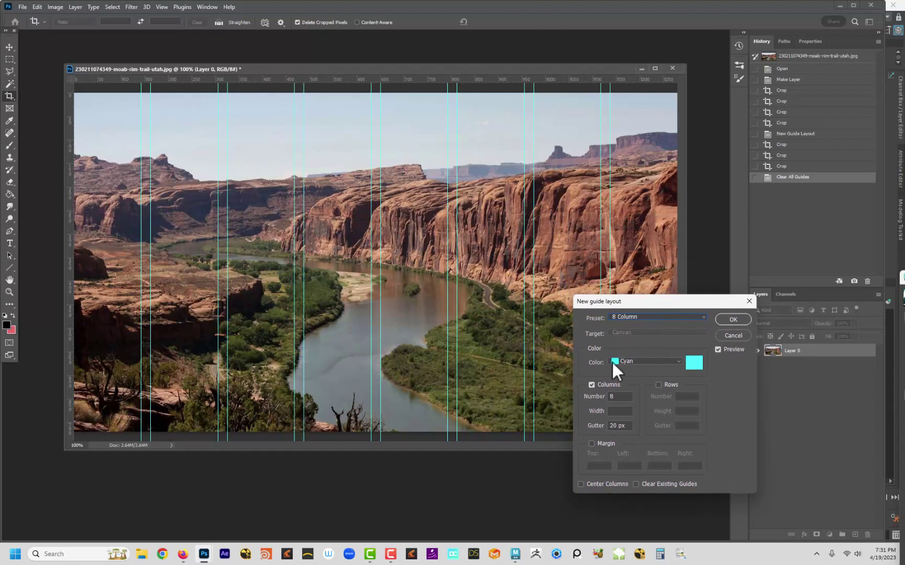
Set the guide layout to 3 columns with a 0 px gutter.
{"action": "double_click", "coordinate": [620, 396]}
{"action": "type", "text": "3"}
{"action": "left_click_drag", "start_coordinate": [624, 426], "coordinate": [600, 425]}
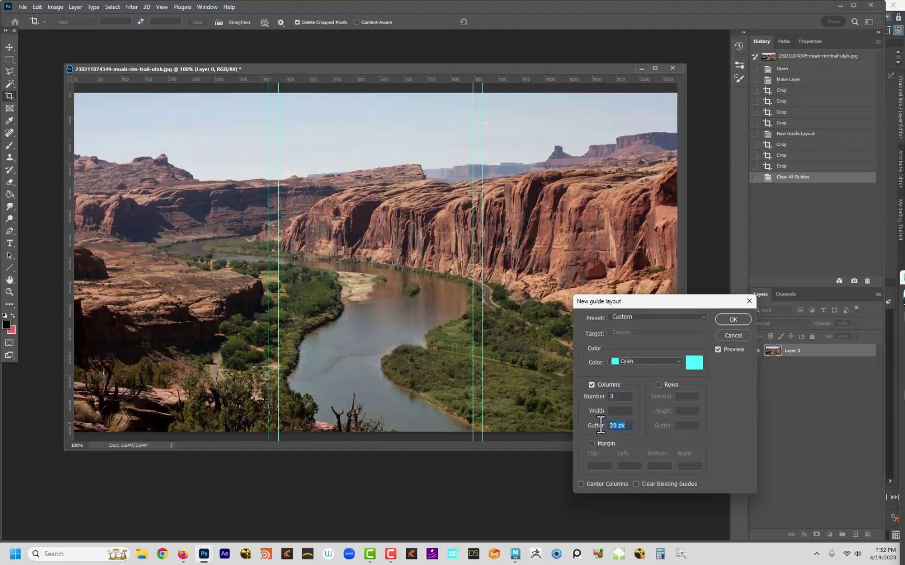
{"action": "type", "text": "0"}
Enable rows in the guide layout, set 3 rows with a gutter of 0, and apply the layout.
{"action": "left_click", "coordinate": [658, 385]}
{"action": "left_click", "coordinate": [677, 397]}
{"action": "type", "text": "3"}
{"action": "left_click_drag", "start_coordinate": [701, 426], "coordinate": [659, 422]}
{"action": "type", "text": "0"}
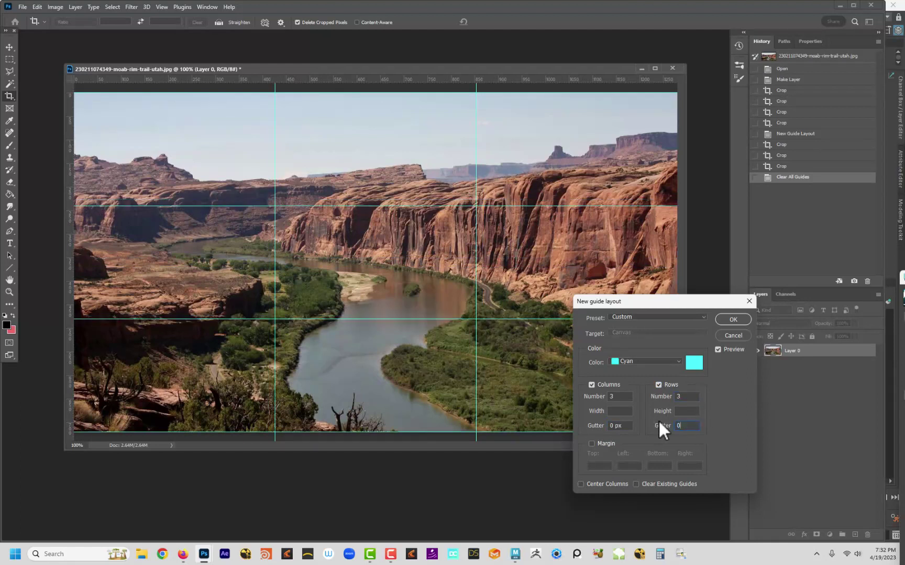
{"action": "left_click", "coordinate": [686, 411]}
{"action": "left_click", "coordinate": [731, 320]}
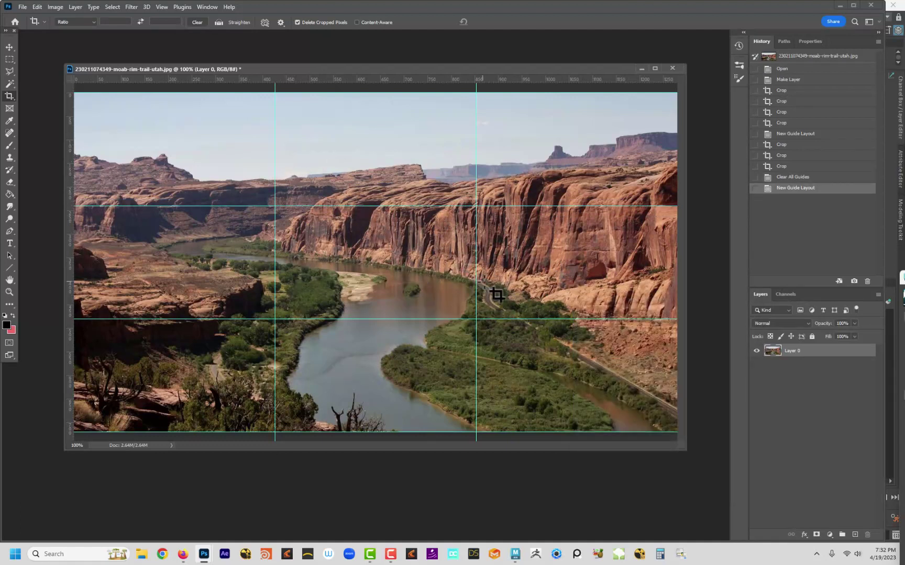
Create a new guide layout from the saved Thirds preset and apply it to the photo.
{"action": "left_click", "coordinate": [163, 6]}
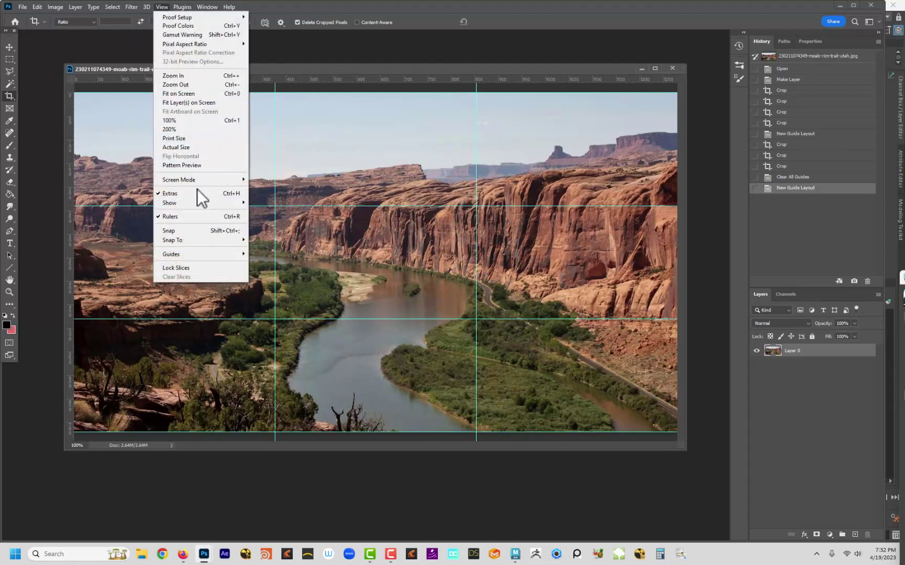
{"action": "mouse_move", "coordinate": [244, 255]}
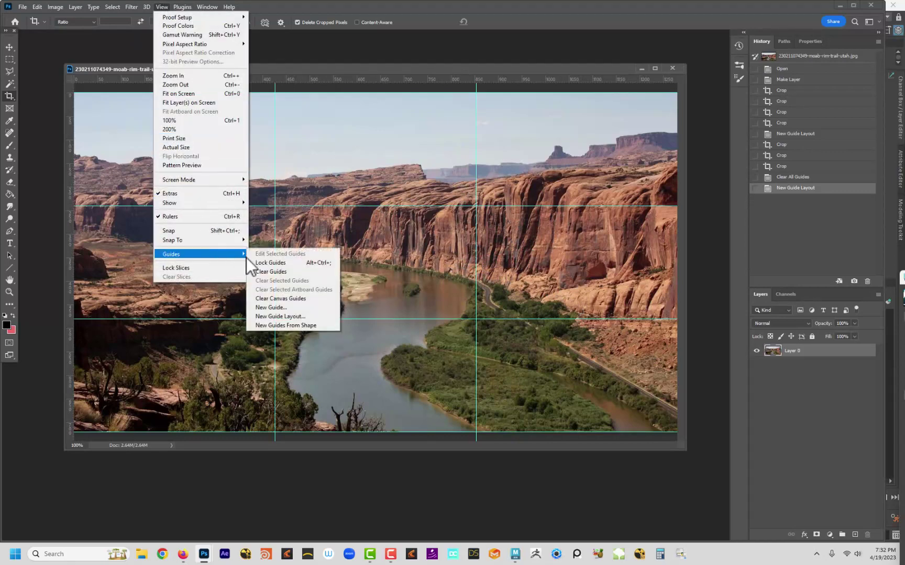
{"action": "left_click", "coordinate": [285, 316]}
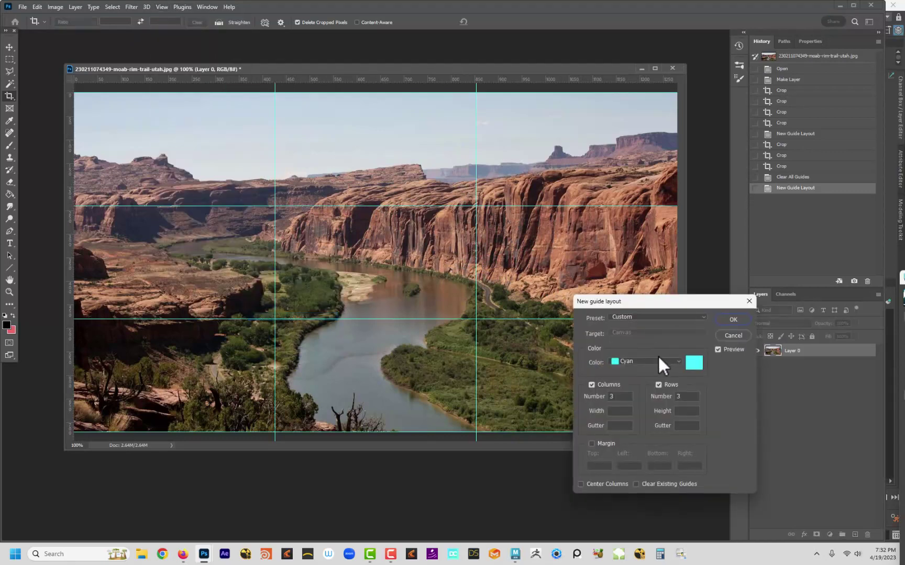
{"action": "left_click", "coordinate": [658, 316]}
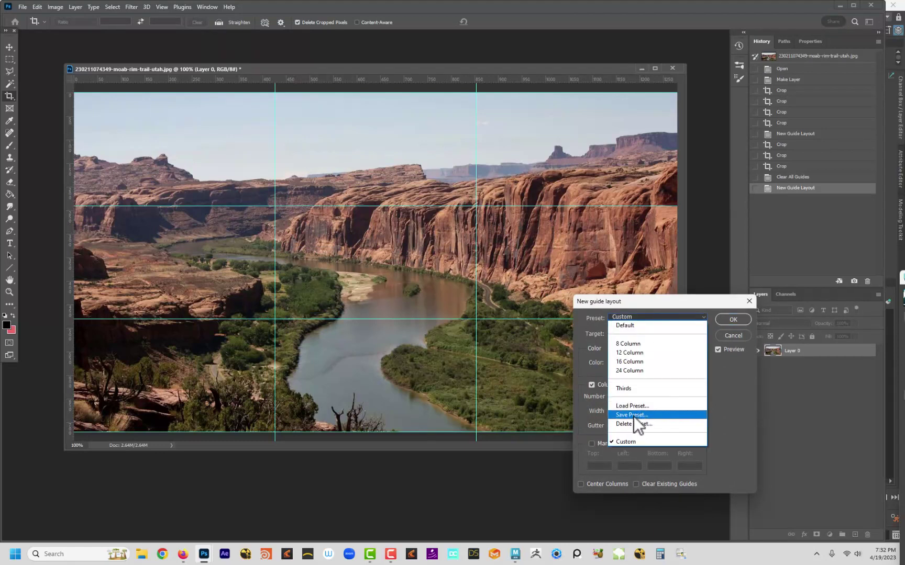
{"action": "left_click", "coordinate": [628, 388]}
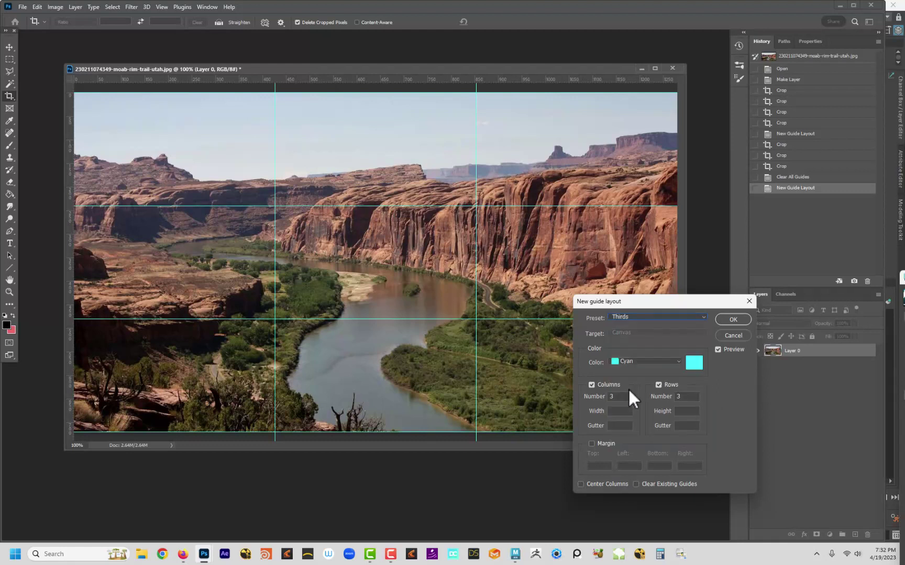
{"action": "left_click", "coordinate": [730, 321]}
Reopen the new guide layout settings and apply the Thirds preset once more.
{"action": "left_click", "coordinate": [162, 6]}
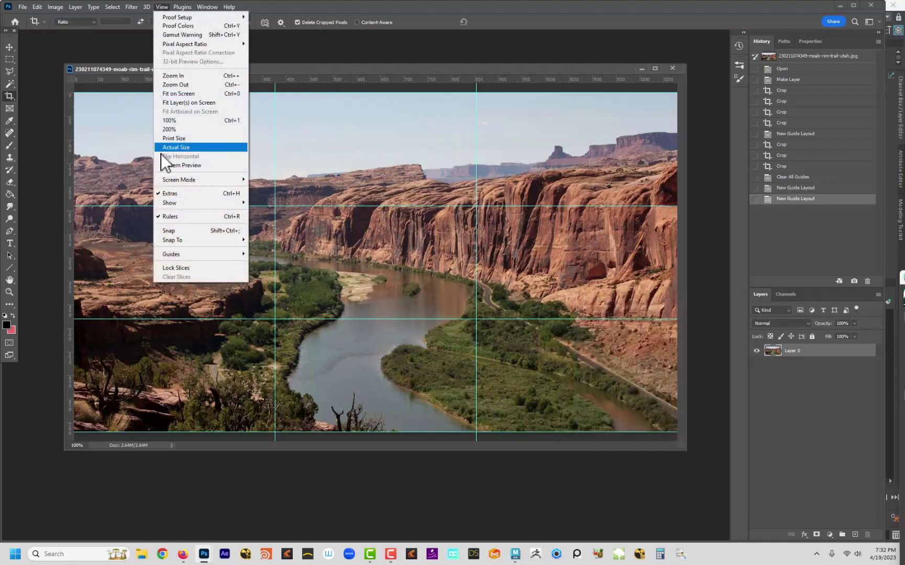
{"action": "mouse_move", "coordinate": [210, 254]}
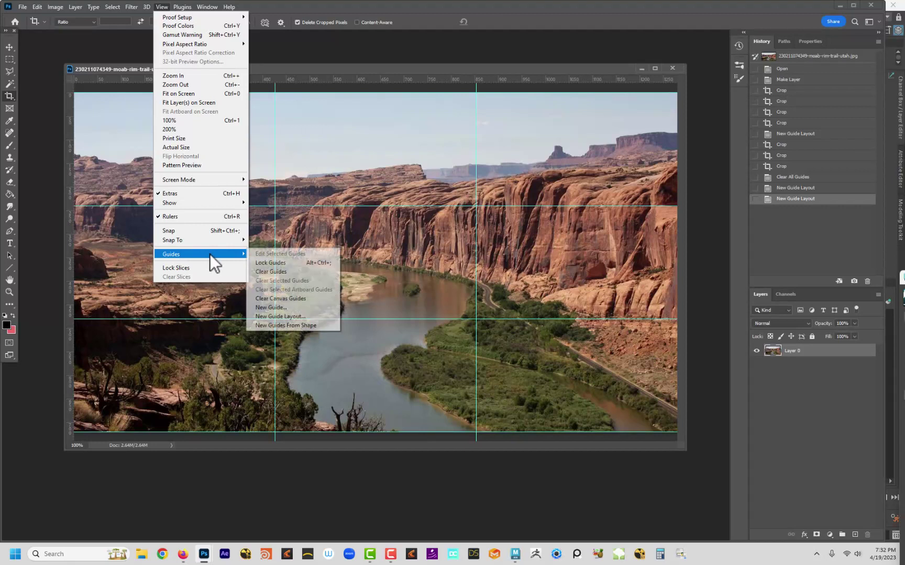
{"action": "left_click", "coordinate": [294, 317]}
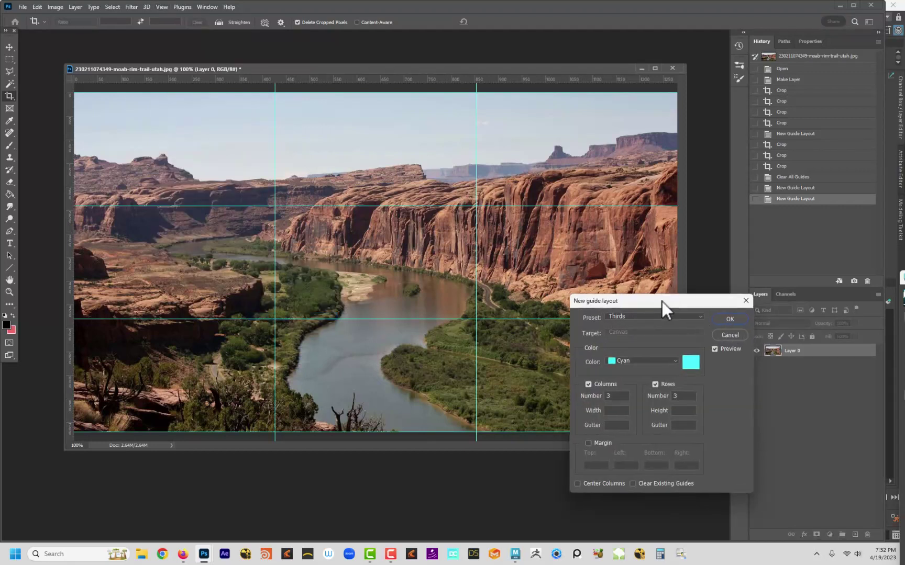
{"action": "left_click_drag", "start_coordinate": [613, 305], "coordinate": [596, 306]}
{"action": "left_click", "coordinate": [715, 321]}
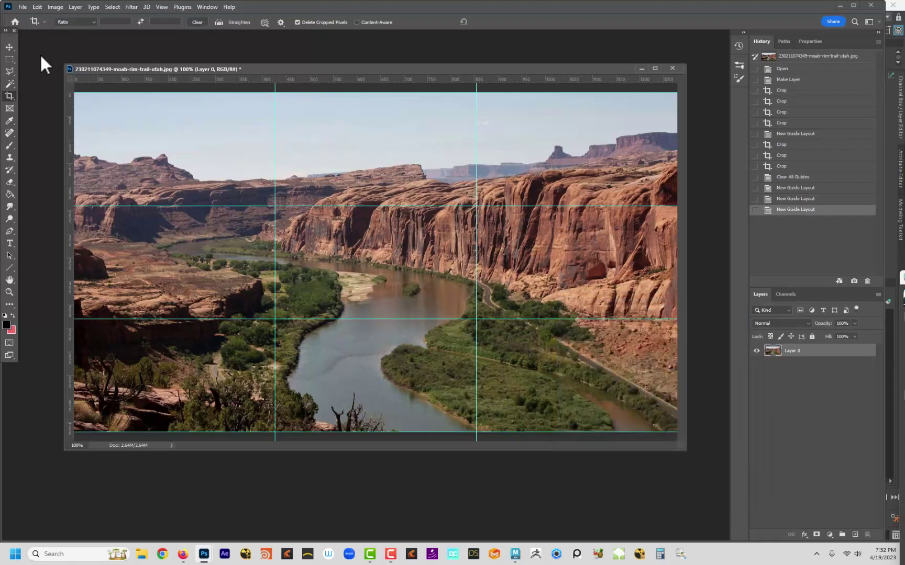
Activate the Move tool and toggle the guides off and on repeatedly, leaving them shown over the photo.
{"action": "left_click", "coordinate": [10, 46]}
{"action": "left_click_drag", "start_coordinate": [199, 66], "coordinate": [208, 69]}
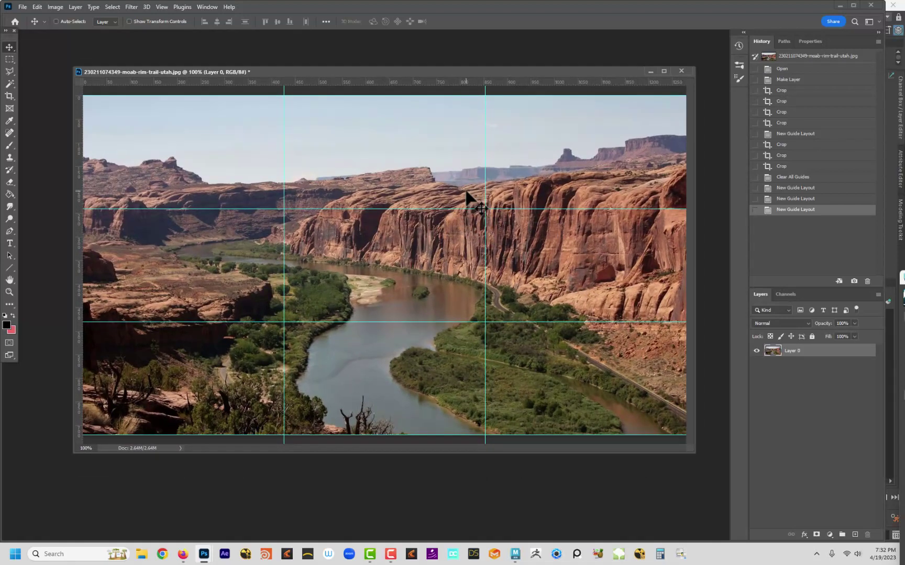
{"action": "key", "text": "ctrl+semicolon"}
{"action": "key", "text": "ctrl+semicolon"}
{"action": "key", "text": "ctrl+semicolon"}
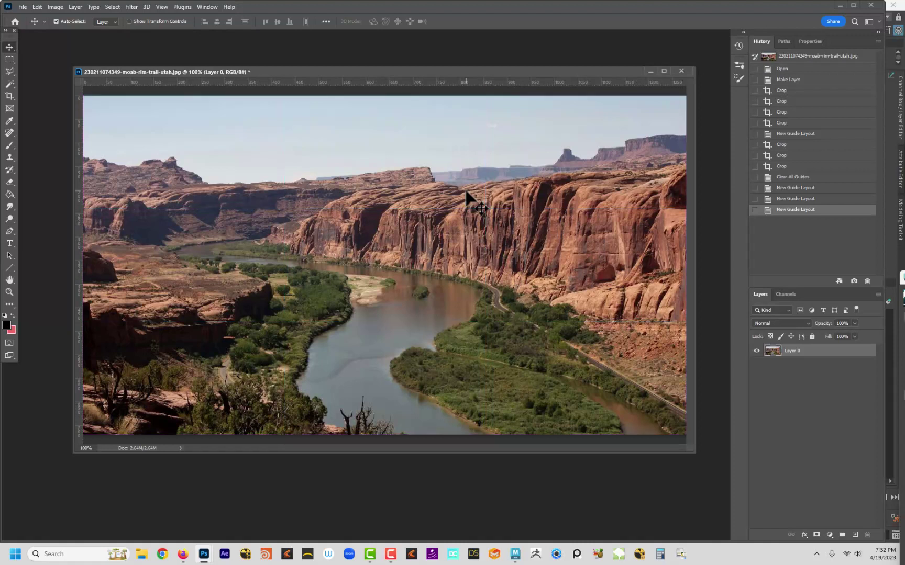
{"action": "key", "text": "ctrl+semicolon"}
{"action": "key", "text": "ctrl+semicolon"}
{"action": "key", "text": "ctrl+semicolon"}
{"action": "key", "text": "ctrl+semicolon"}
{"action": "key", "text": "ctrl+semicolon"}
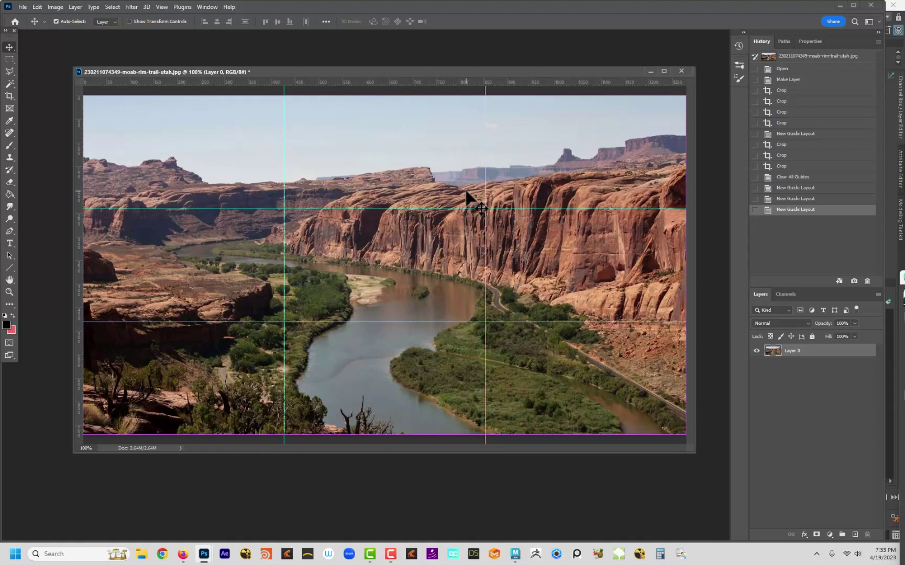
{"action": "key", "text": "ctrl+semicolon"}
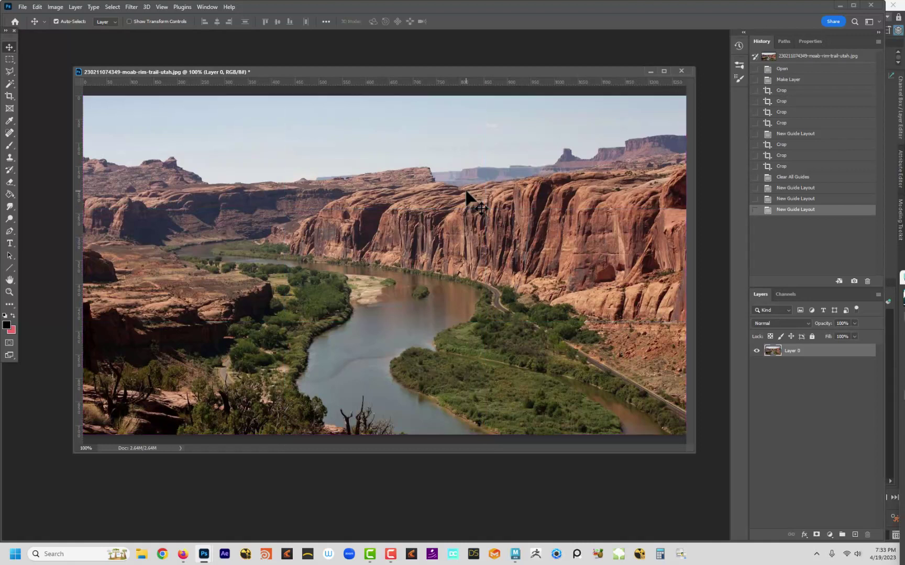
{"action": "key", "text": "ctrl+semicolon"}
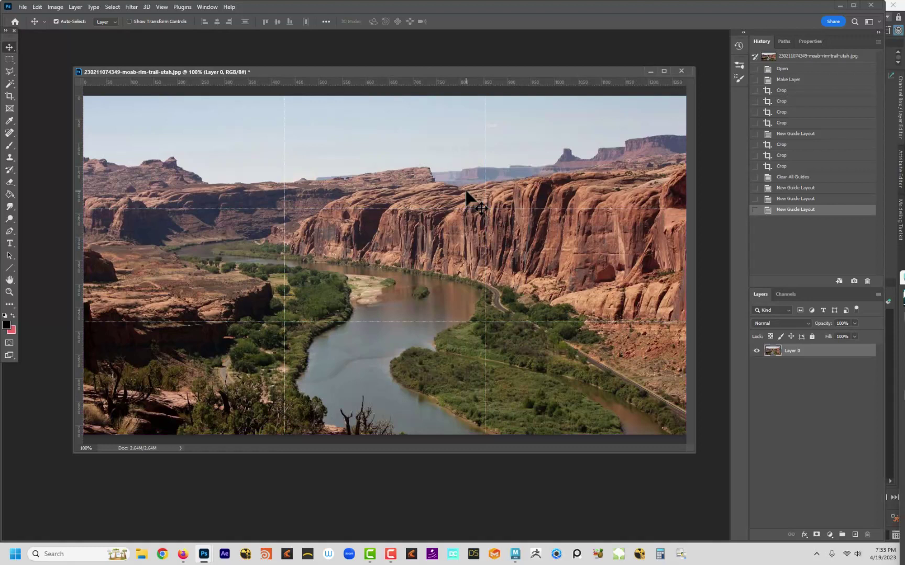
{"action": "key", "text": "ctrl+semicolon"}
{"action": "key", "text": "ctrl+semicolon"}
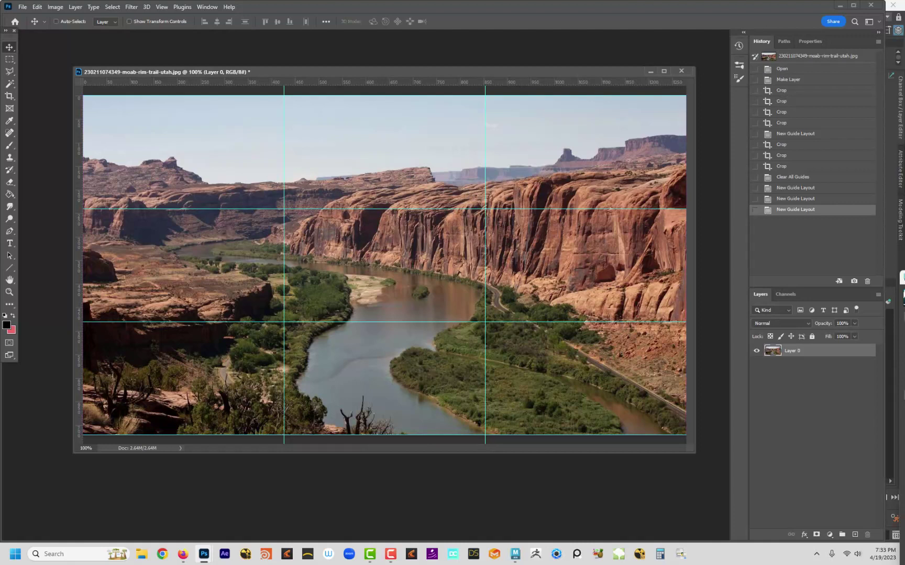
Start Free Transform on the photo layer and place a horizontal and a vertical guide through the transform box's centre.
{"action": "left_click_drag", "start_coordinate": [344, 71], "coordinate": [338, 59]}
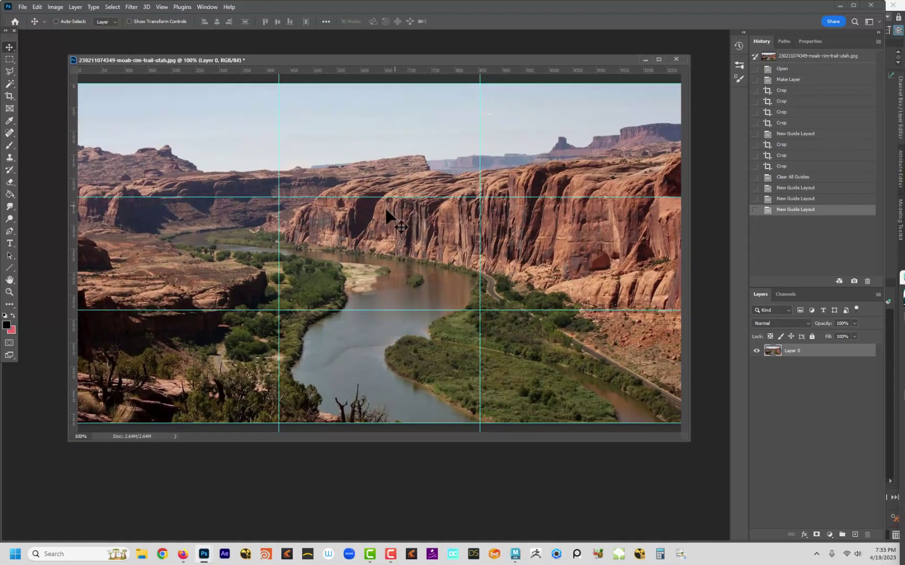
{"action": "key", "text": "ctrl"}
{"action": "key", "text": "ctrl+t"}
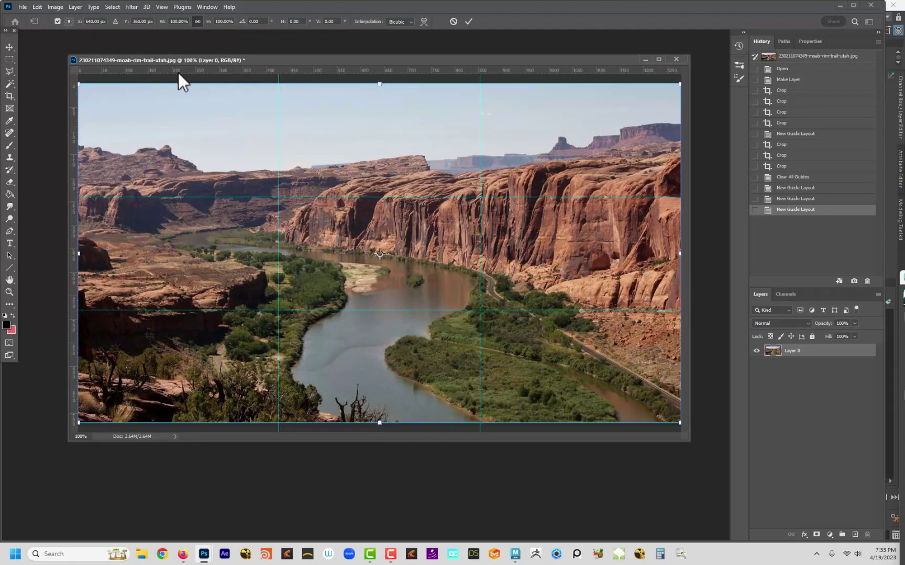
{"action": "left_click_drag", "start_coordinate": [178, 72], "coordinate": [167, 253]}
{"action": "left_click_drag", "start_coordinate": [70, 158], "coordinate": [380, 153]}
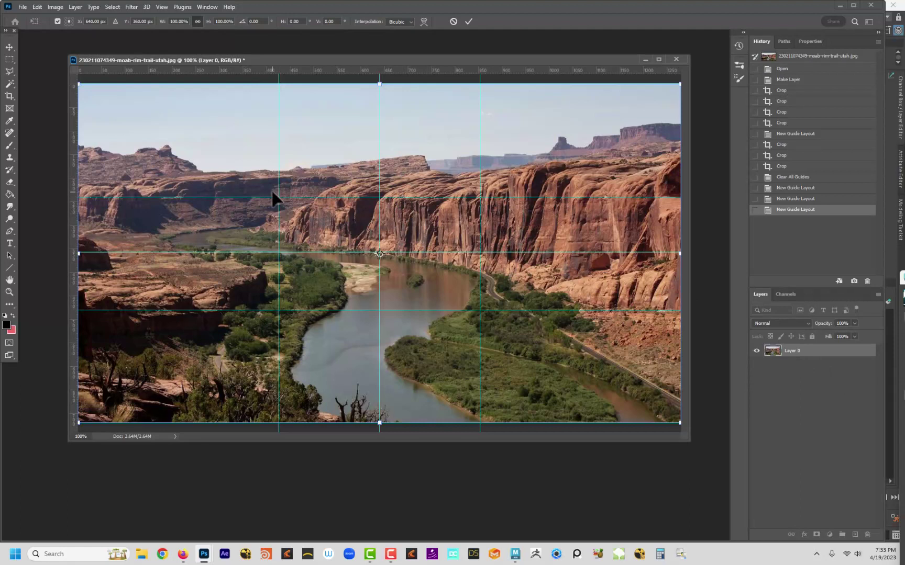
Toggle the extras, including guides and transform box, to compare the photo with and without them.
{"action": "key", "text": "ctrl+h"}
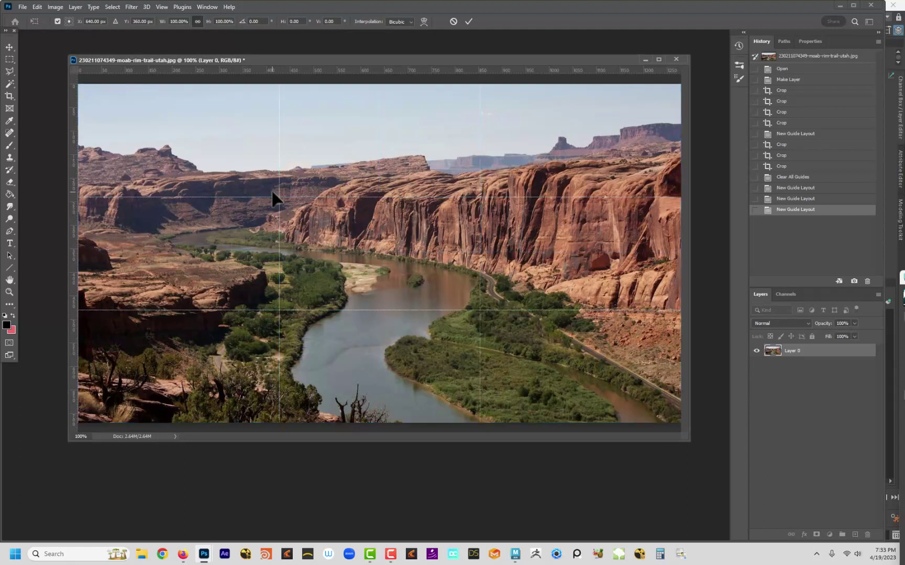
{"action": "key", "text": "ctrl+h"}
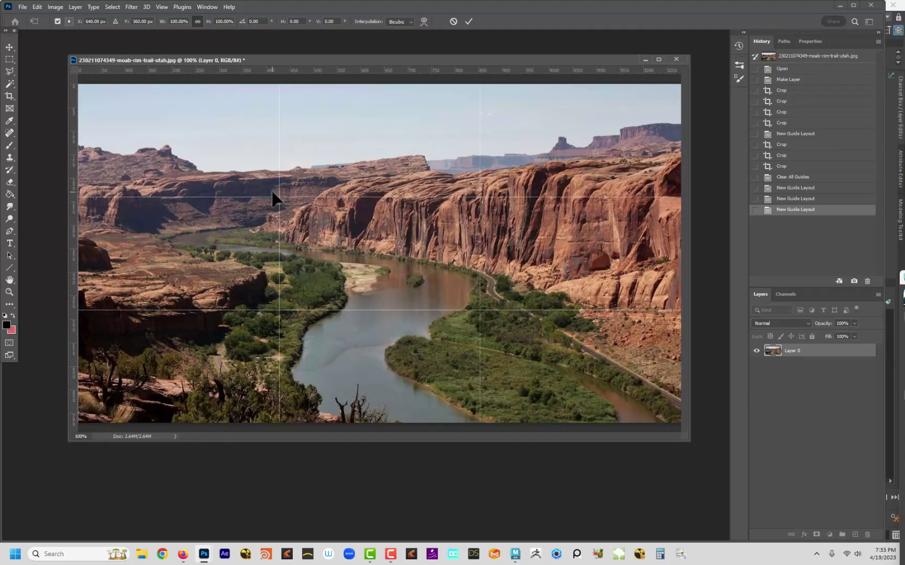